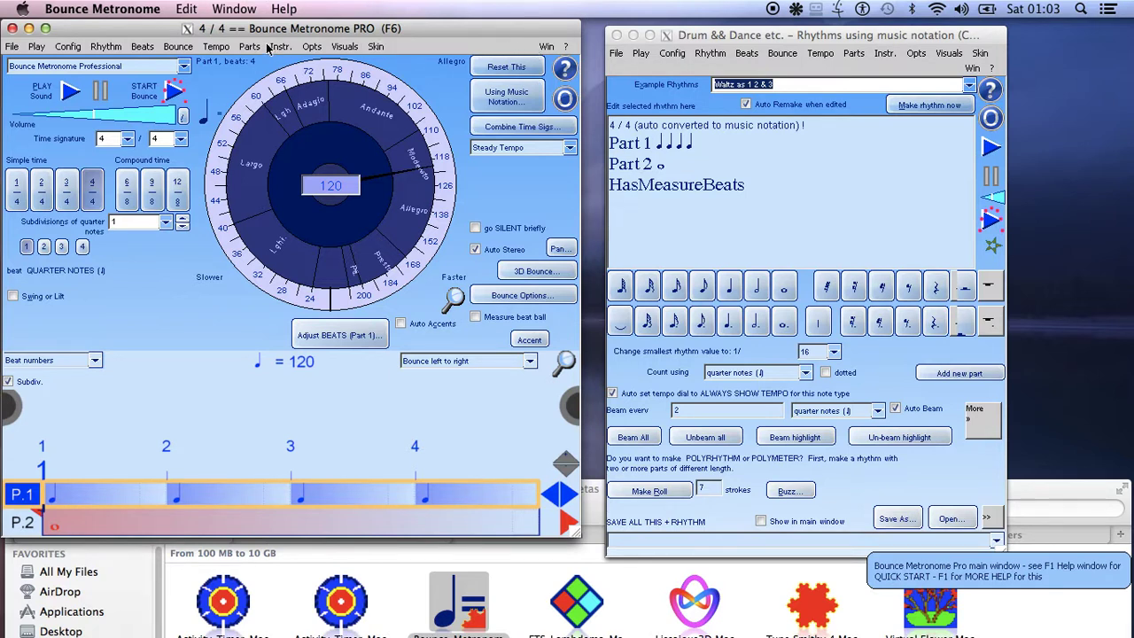
- Open the Beats Counting System window from the Visuals menu and move it into view
click(343, 47)
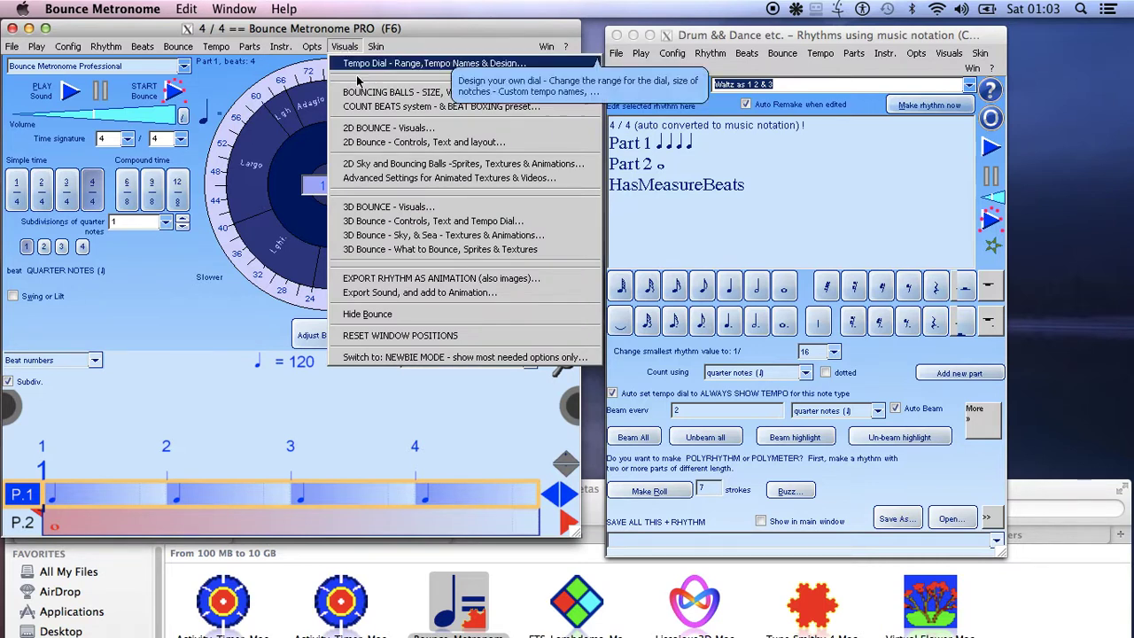
click(379, 107)
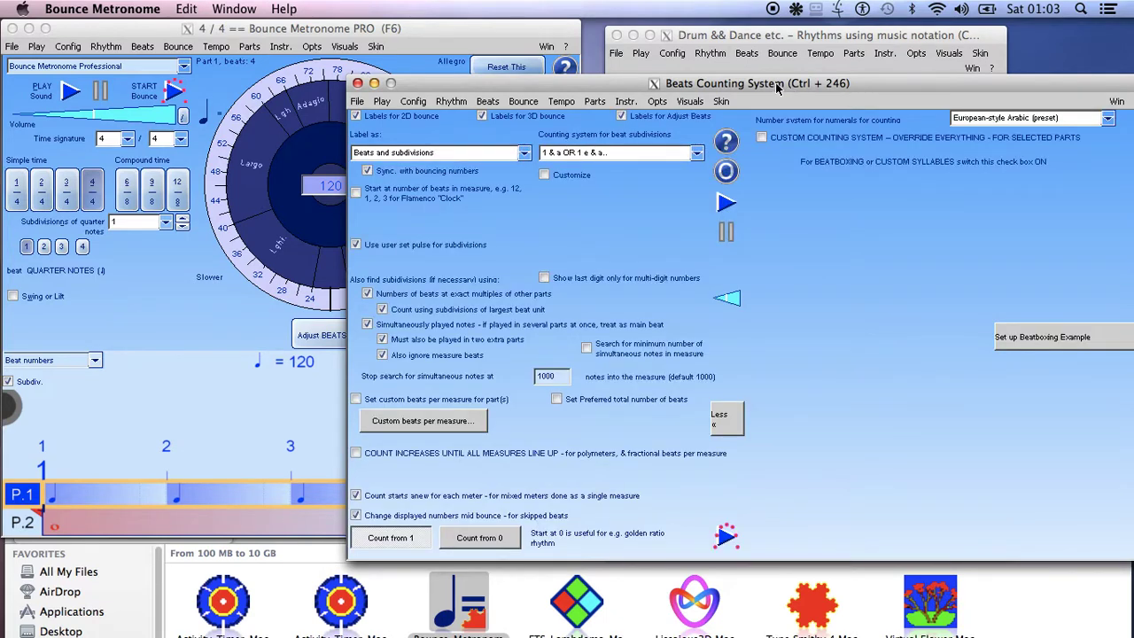
drag(776, 86, 703, 105)
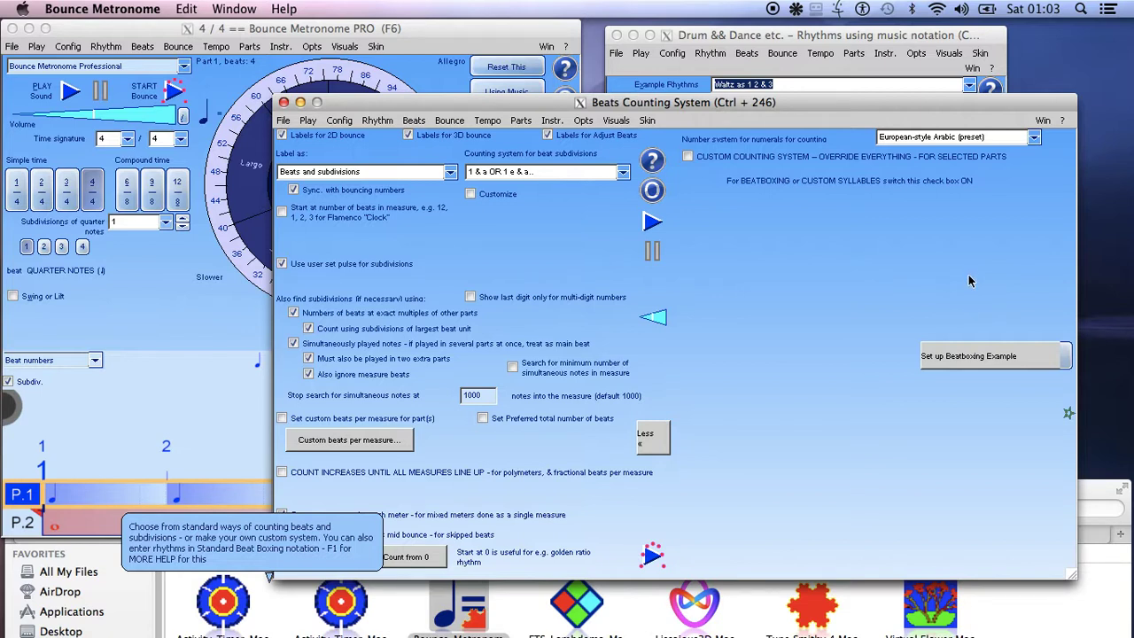
- Load and confirm the beatboxing example rhythm 'b t pf t / b b pf t' with kick, hi-hat and snare
click(979, 358)
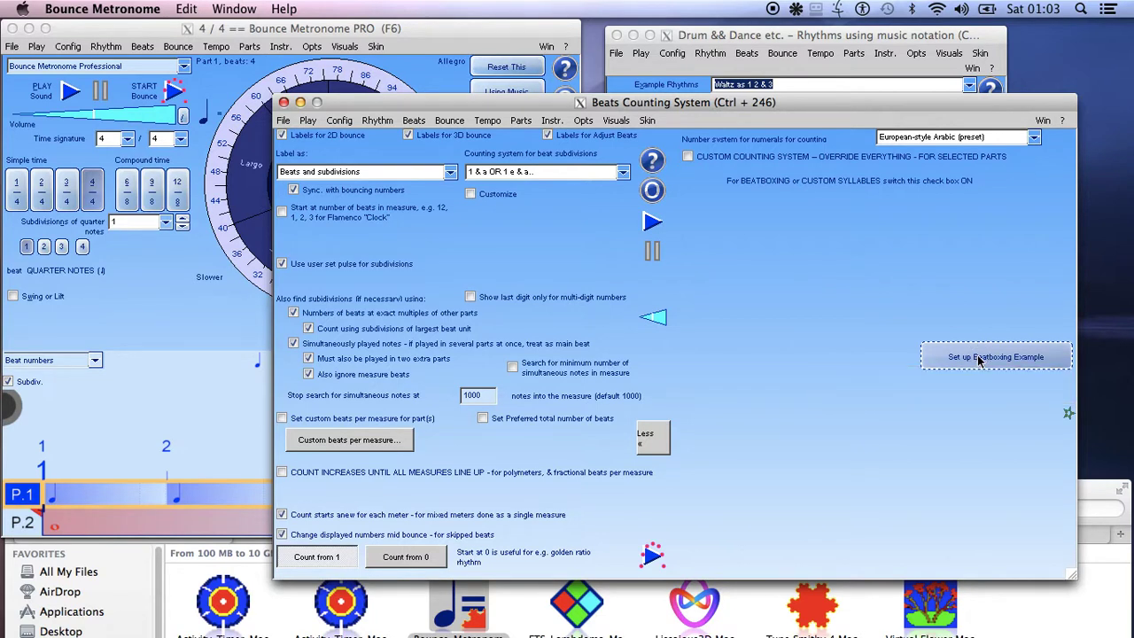
click(979, 359)
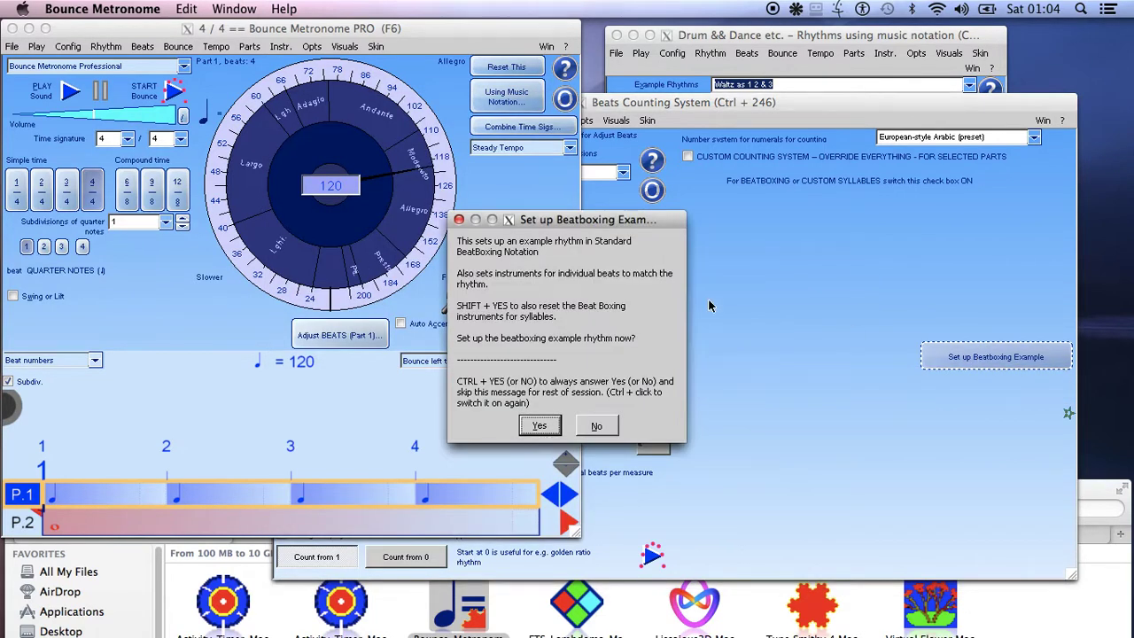
click(540, 425)
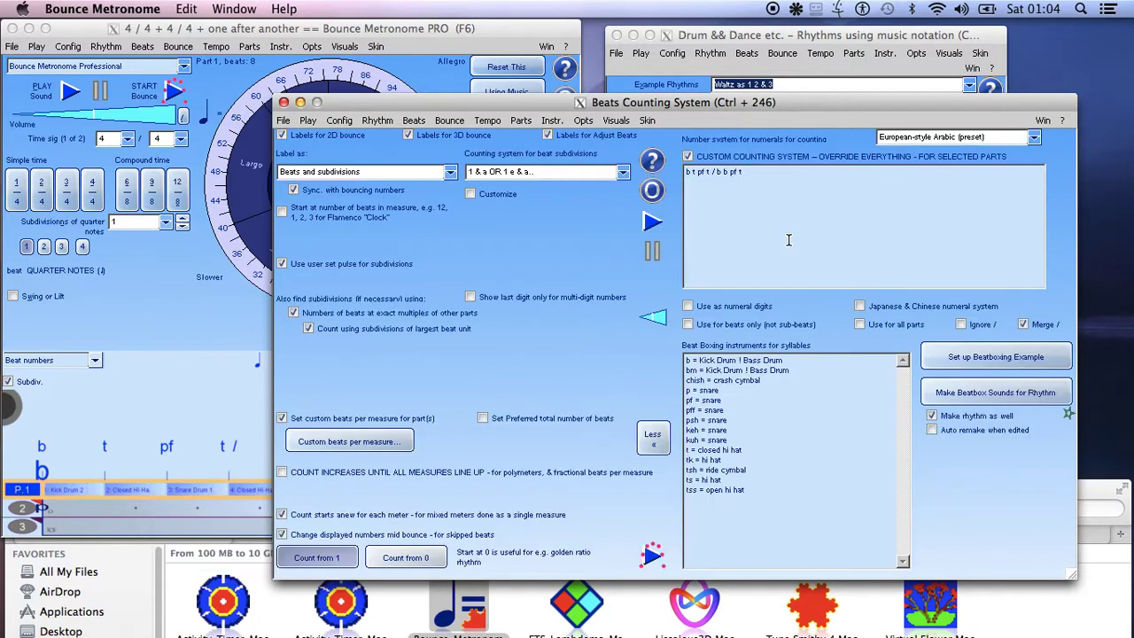
click(774, 176)
drag(748, 104, 882, 116)
click(877, 185)
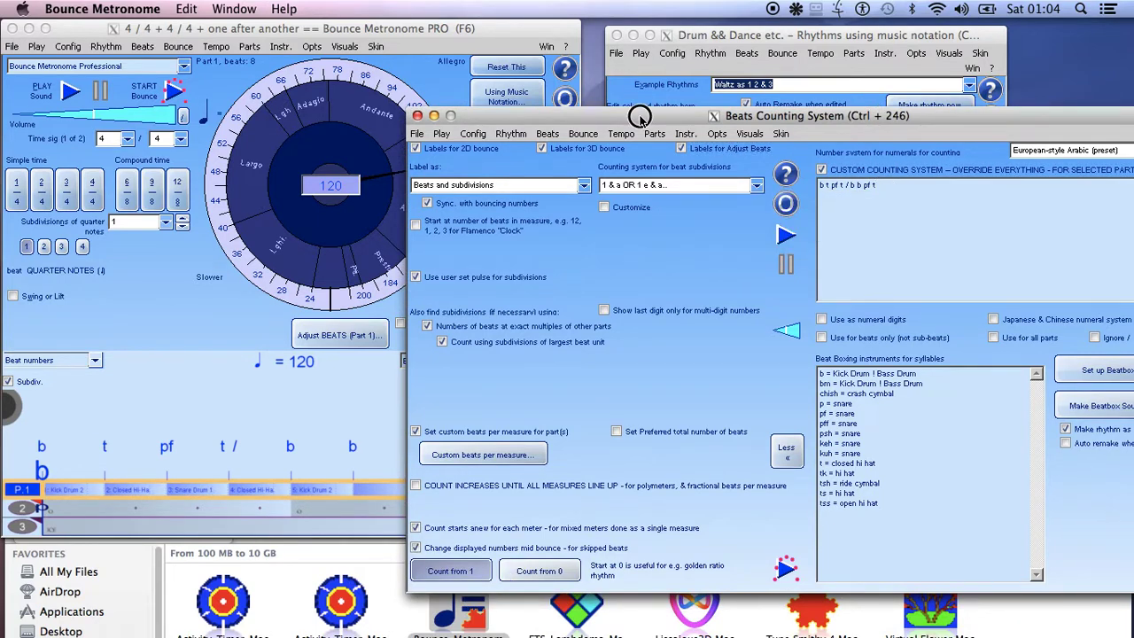
drag(639, 117, 738, 92)
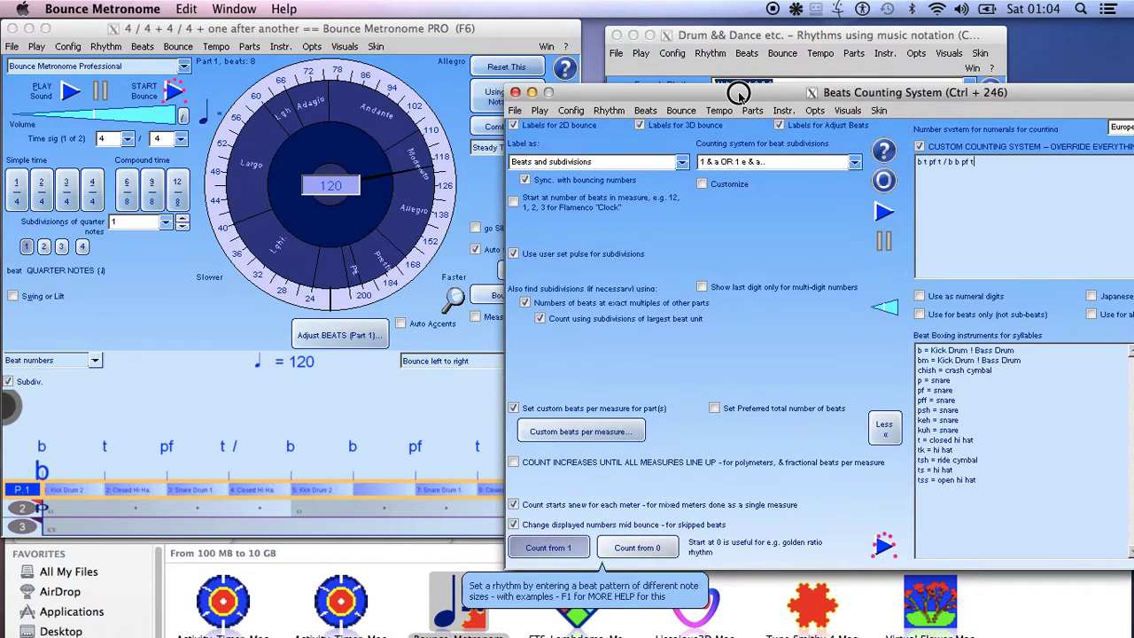
click(847, 285)
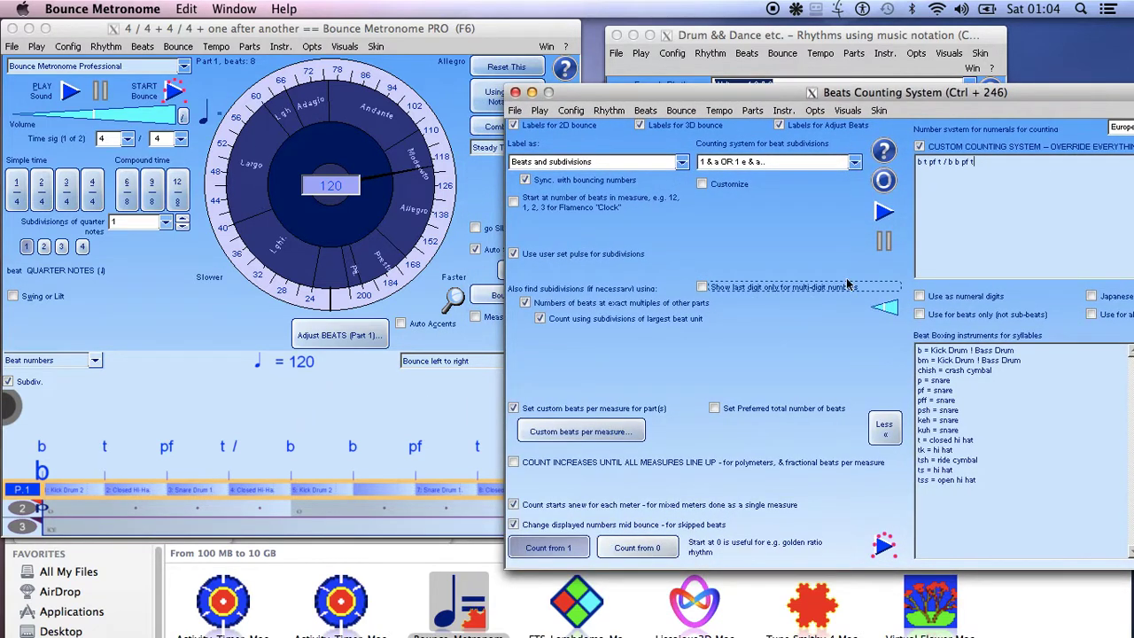
click(982, 175)
drag(907, 99, 955, 96)
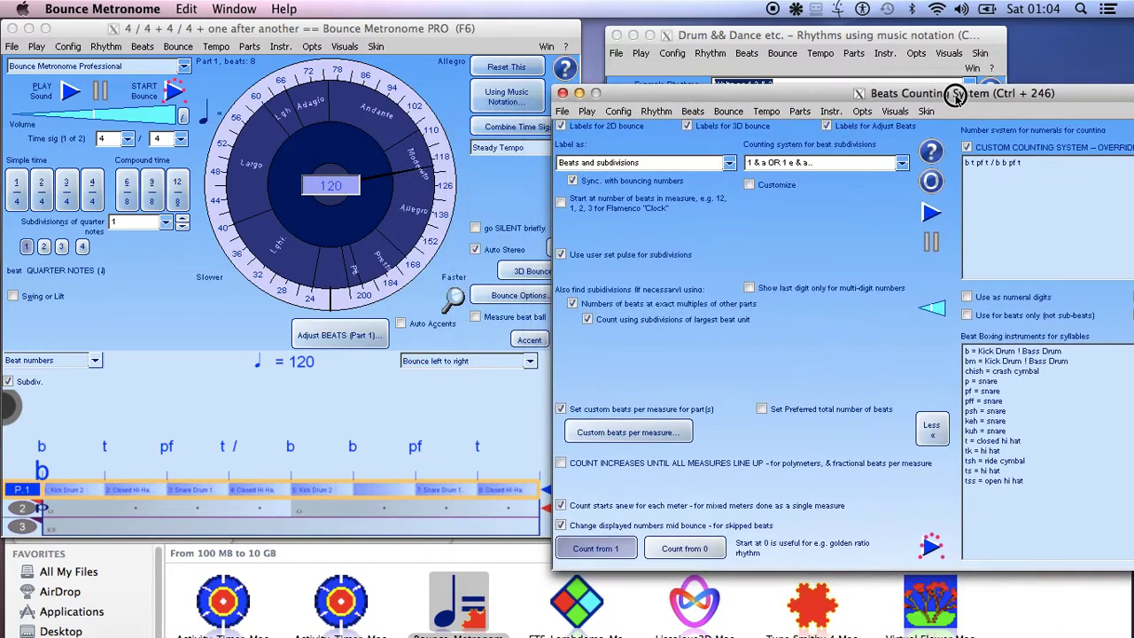
click(931, 215)
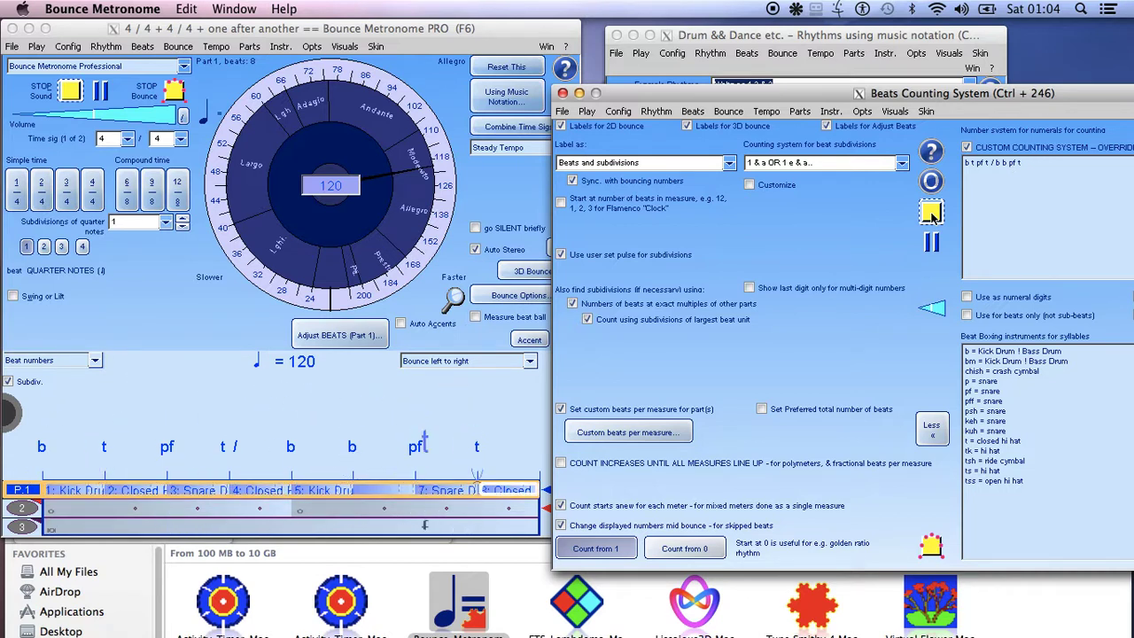
click(930, 212)
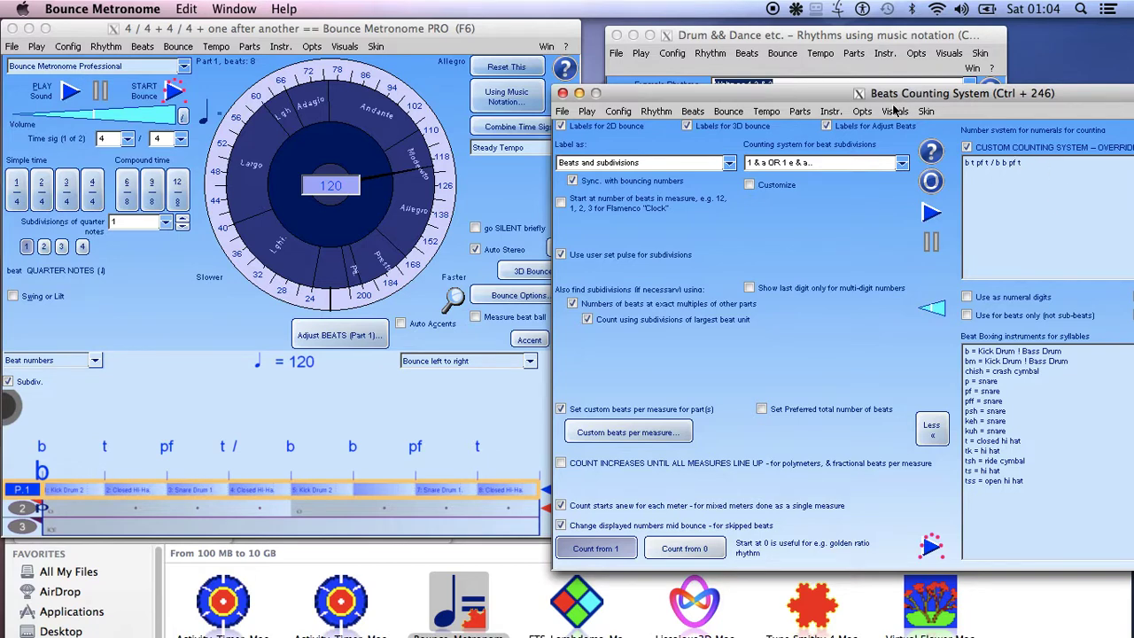
- Shift the counting window left and select 'snare' in the 'p = snare' line
drag(871, 100, 723, 105)
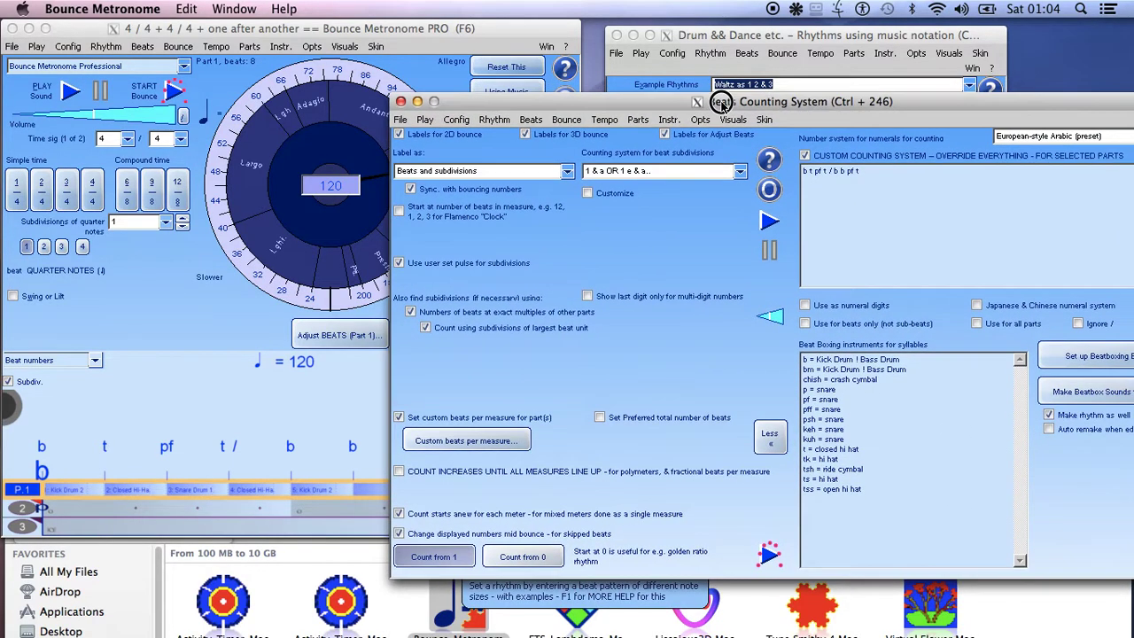
double_click(829, 390)
- Open the non-melodic percussion chooser and browse its Afro-Caribbean and Other Drums lists
click(671, 120)
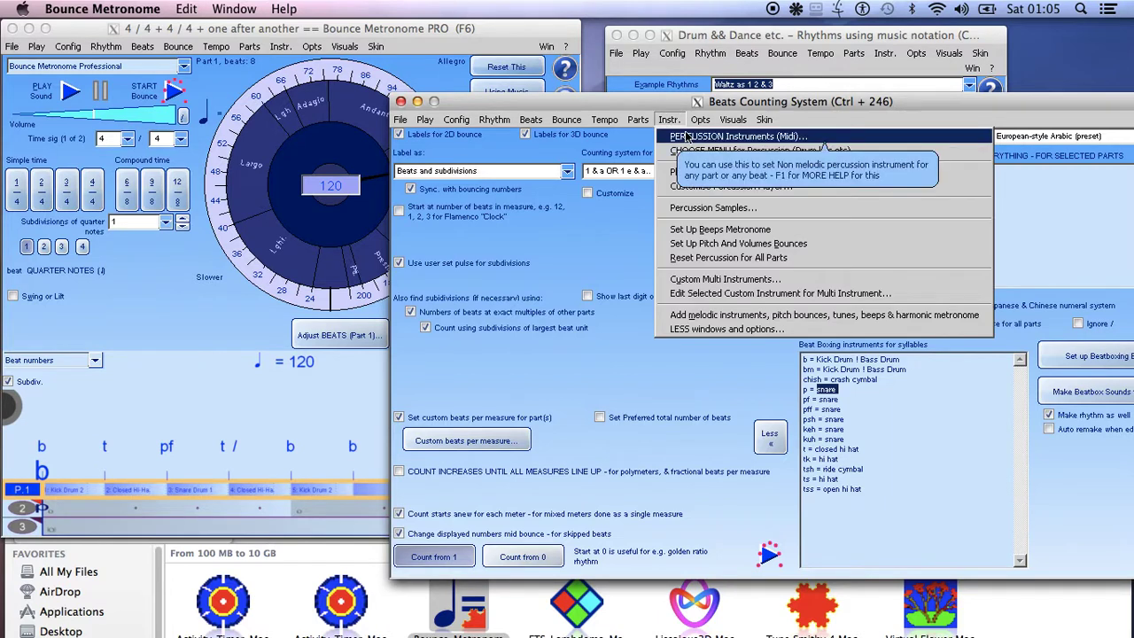
click(695, 151)
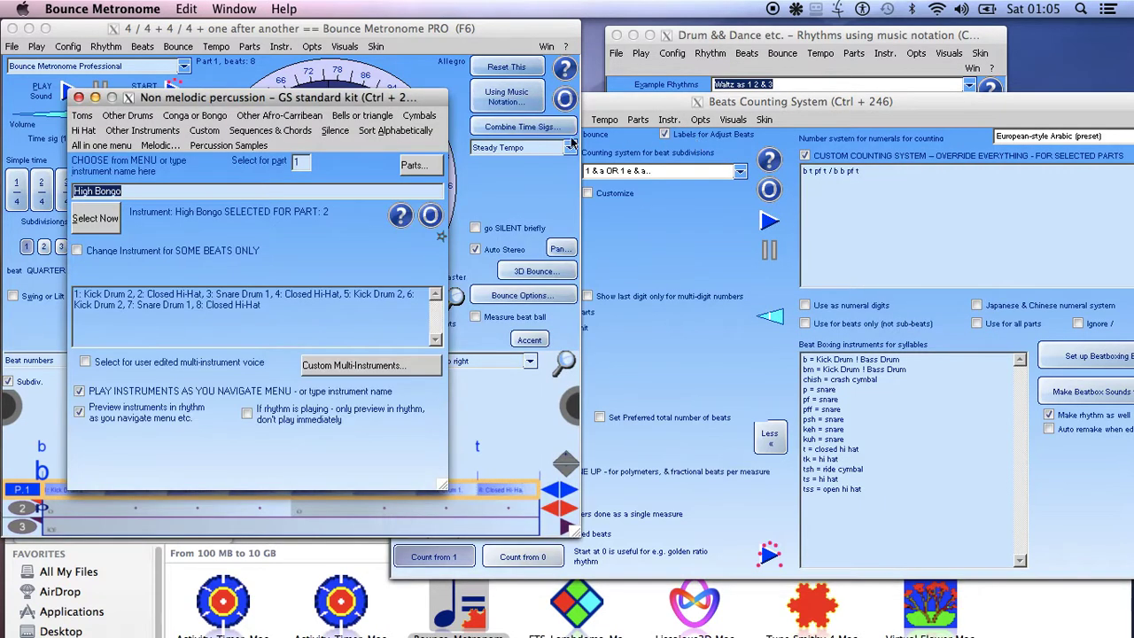
click(261, 112)
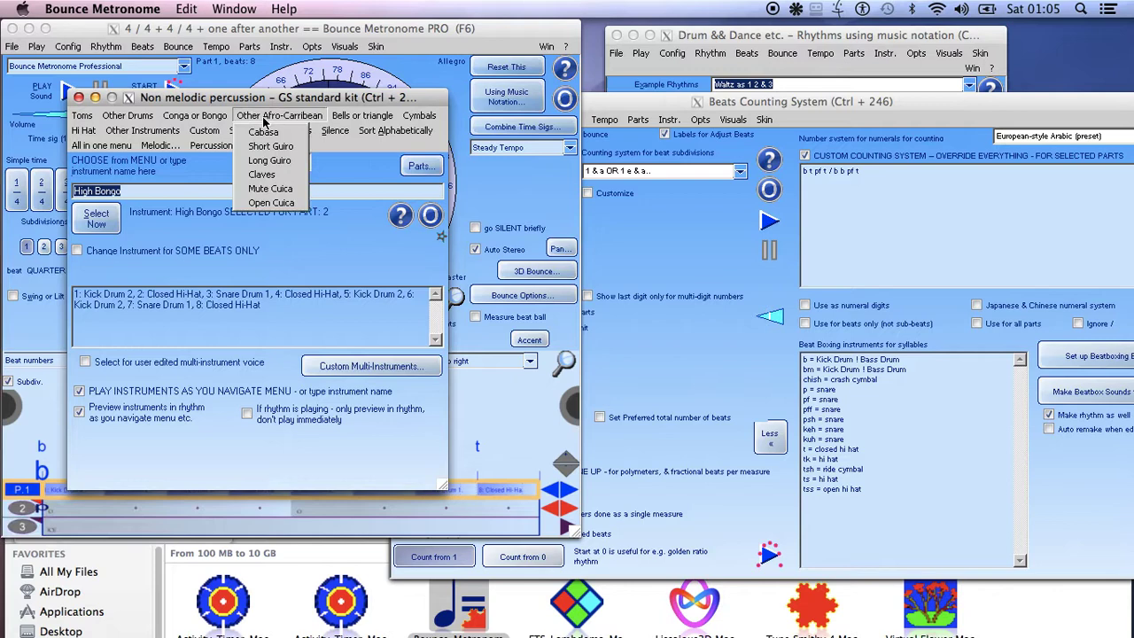
mouse_move(174, 125)
mouse_move(138, 121)
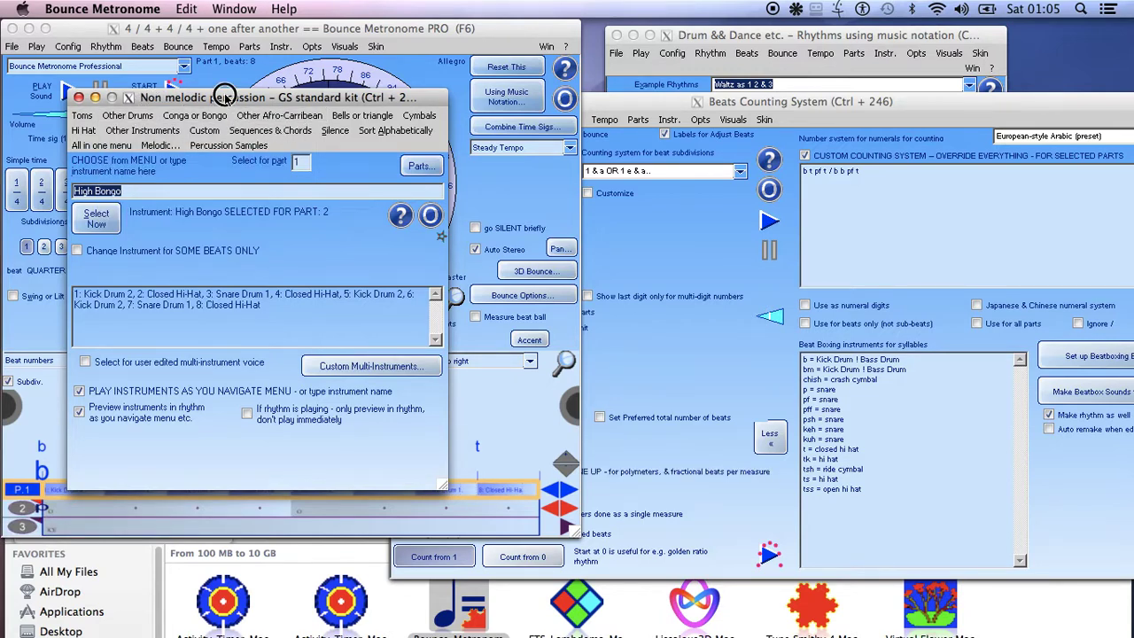
drag(230, 97, 537, 206)
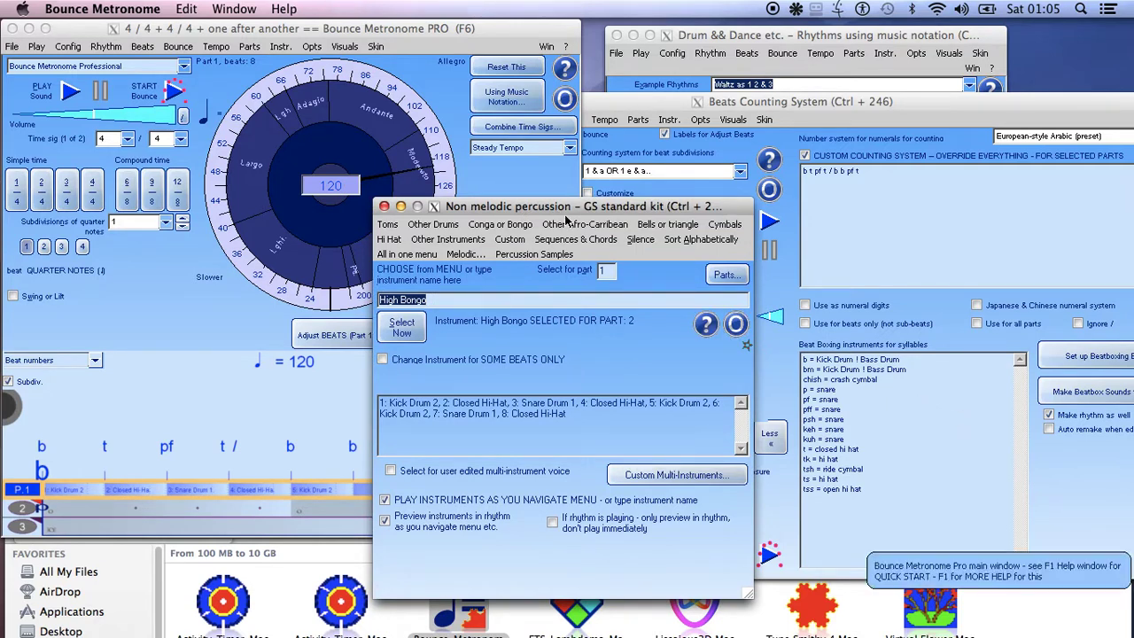
click(443, 226)
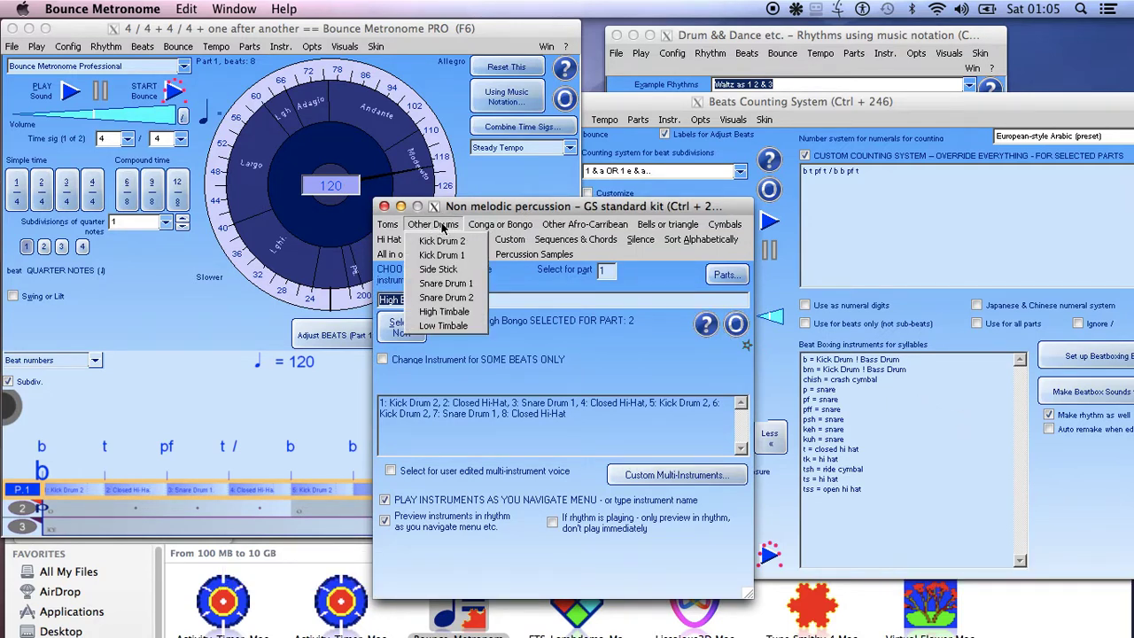
click(445, 232)
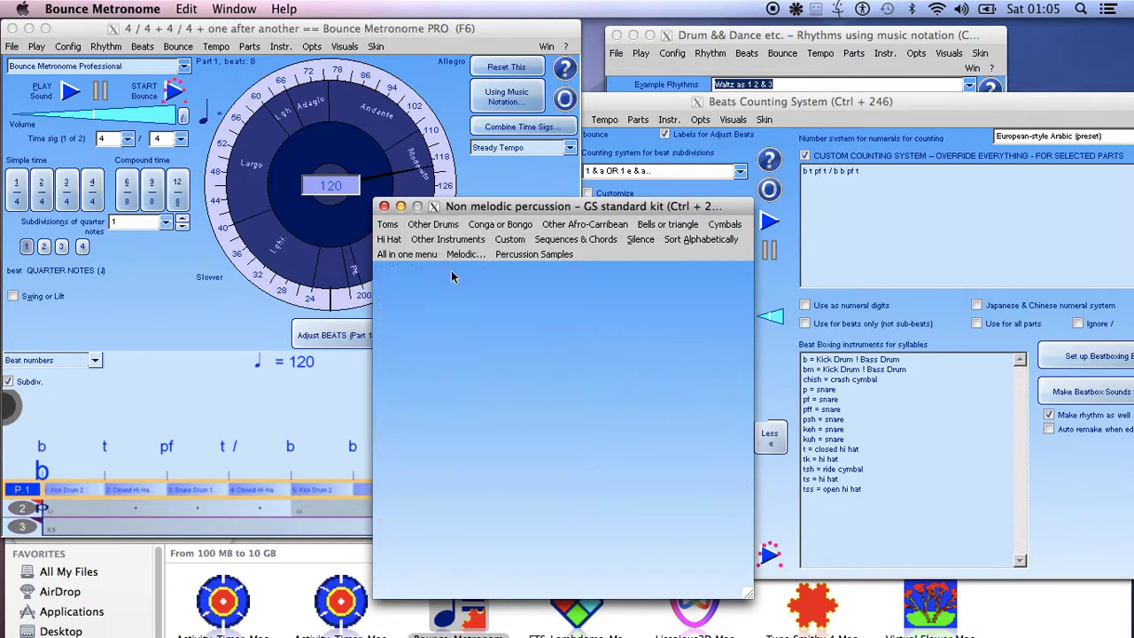
click(433, 225)
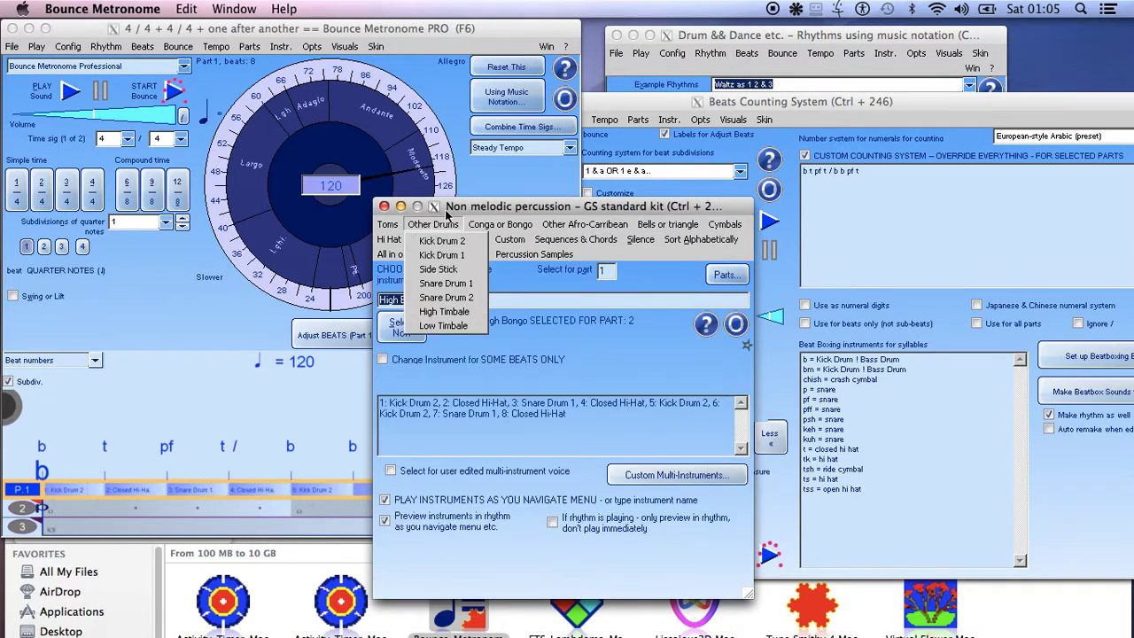
click(457, 213)
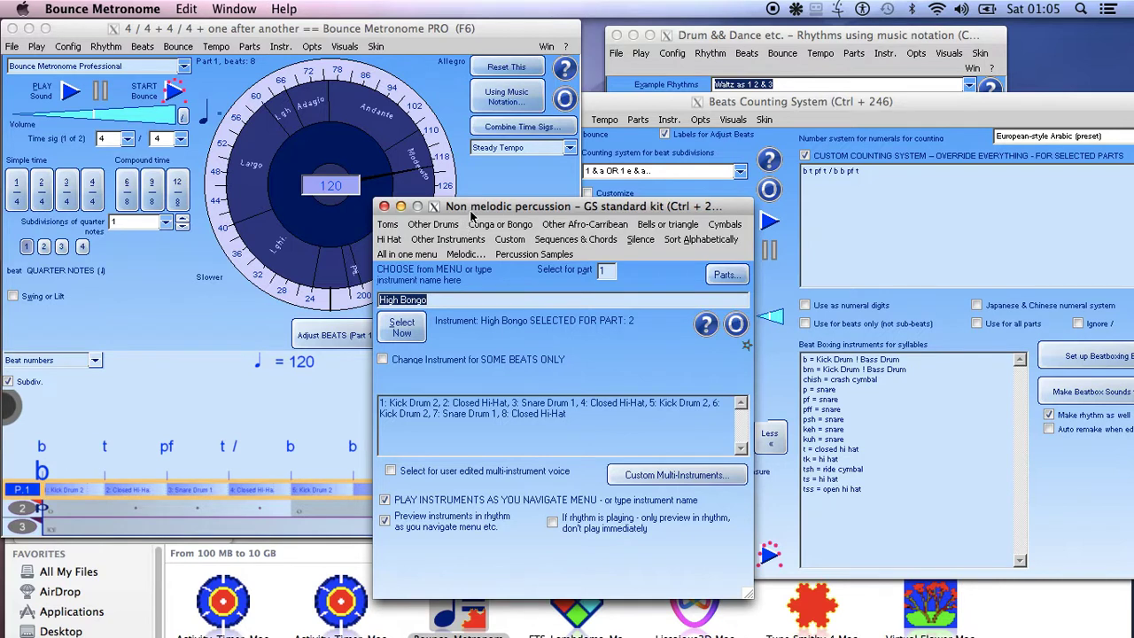
drag(471, 213, 494, 244)
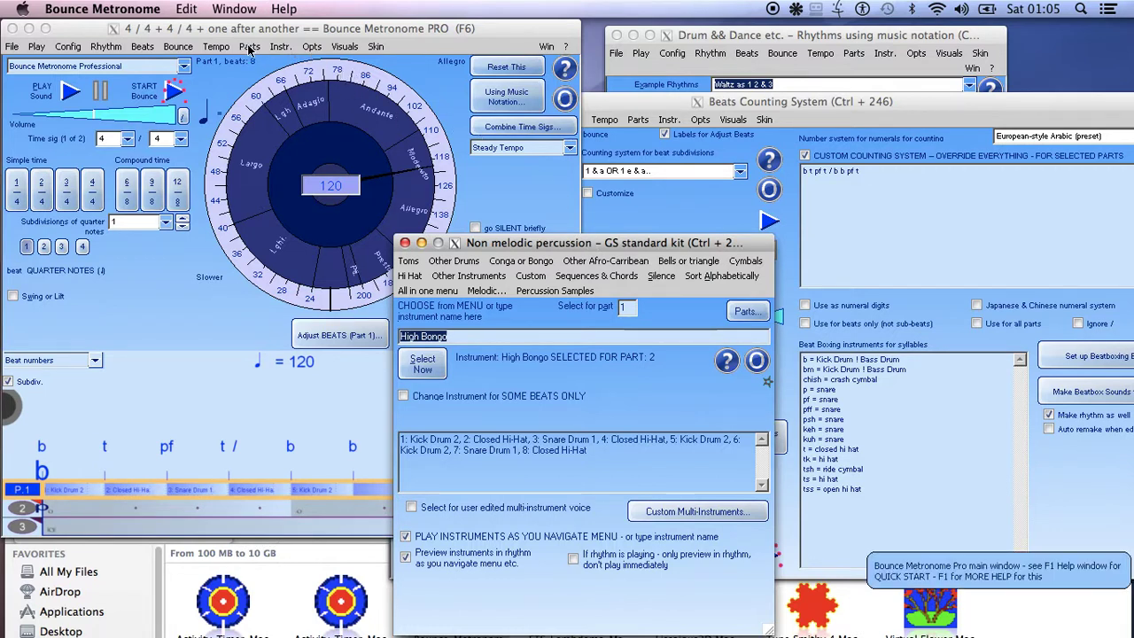
- Bring the percussion chooser back up via the Instr. menu and position it beside the rhythm
click(280, 49)
click(280, 47)
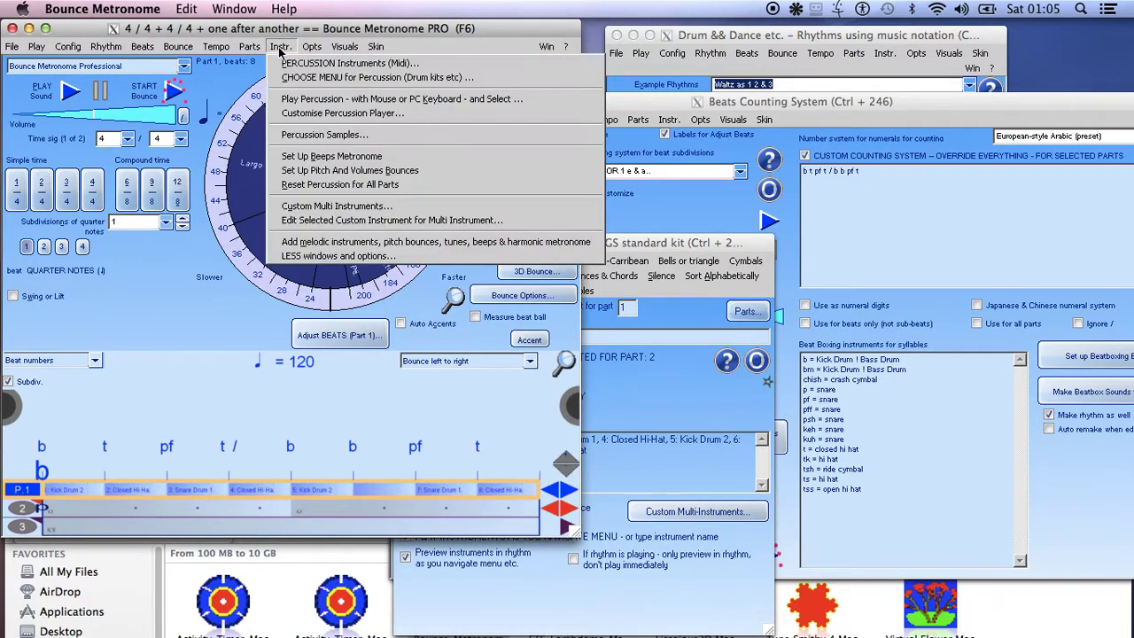
click(324, 65)
drag(659, 242, 719, 139)
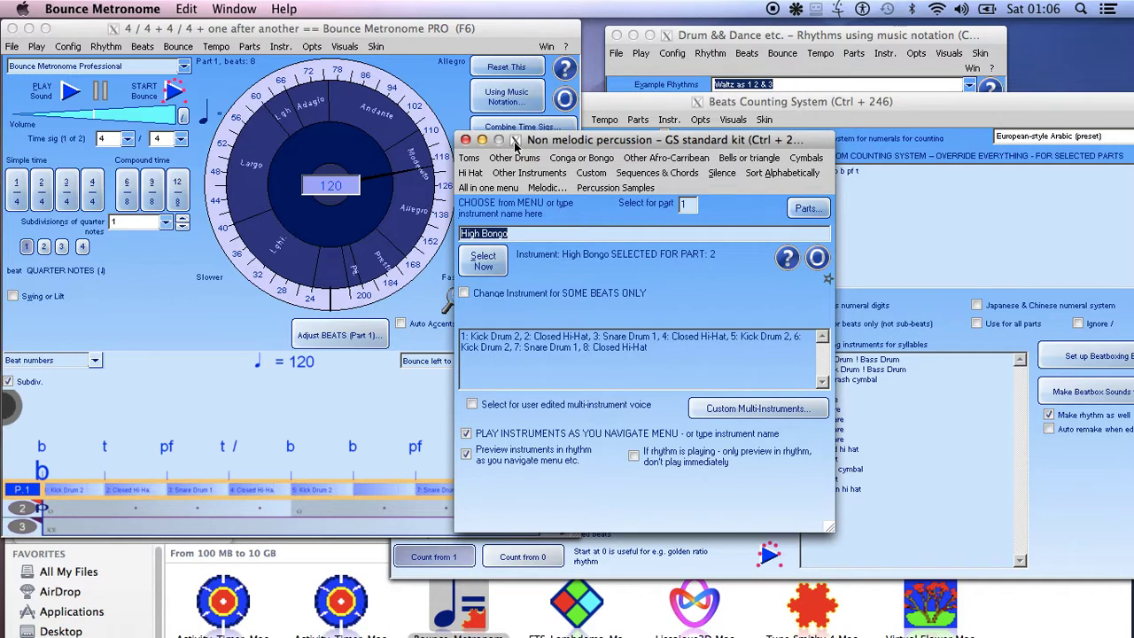
click(266, 51)
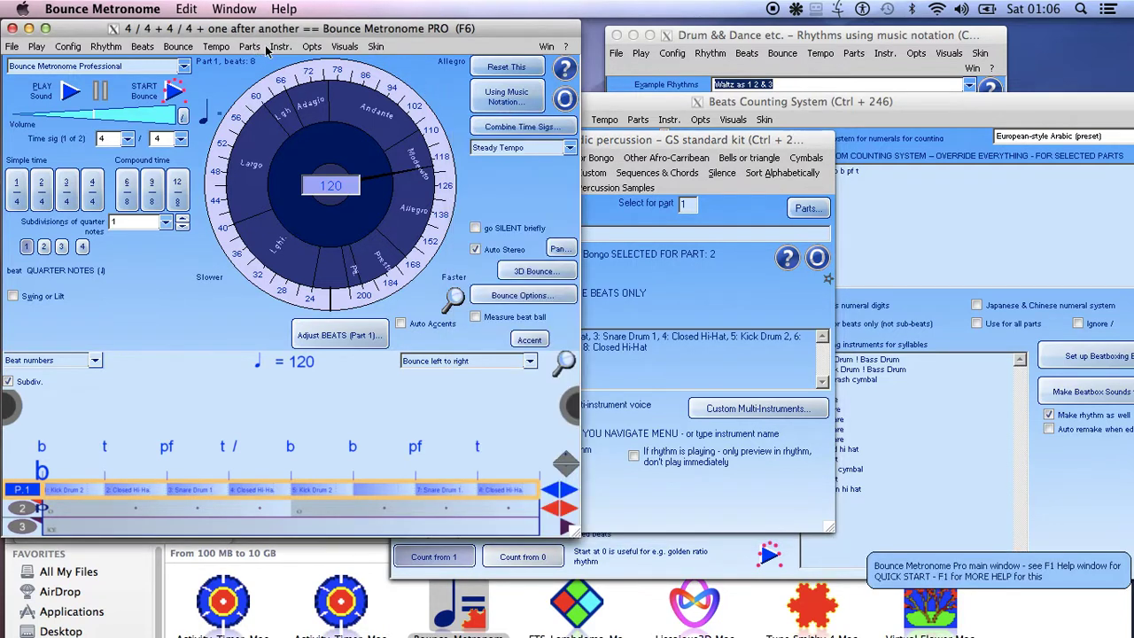
click(276, 47)
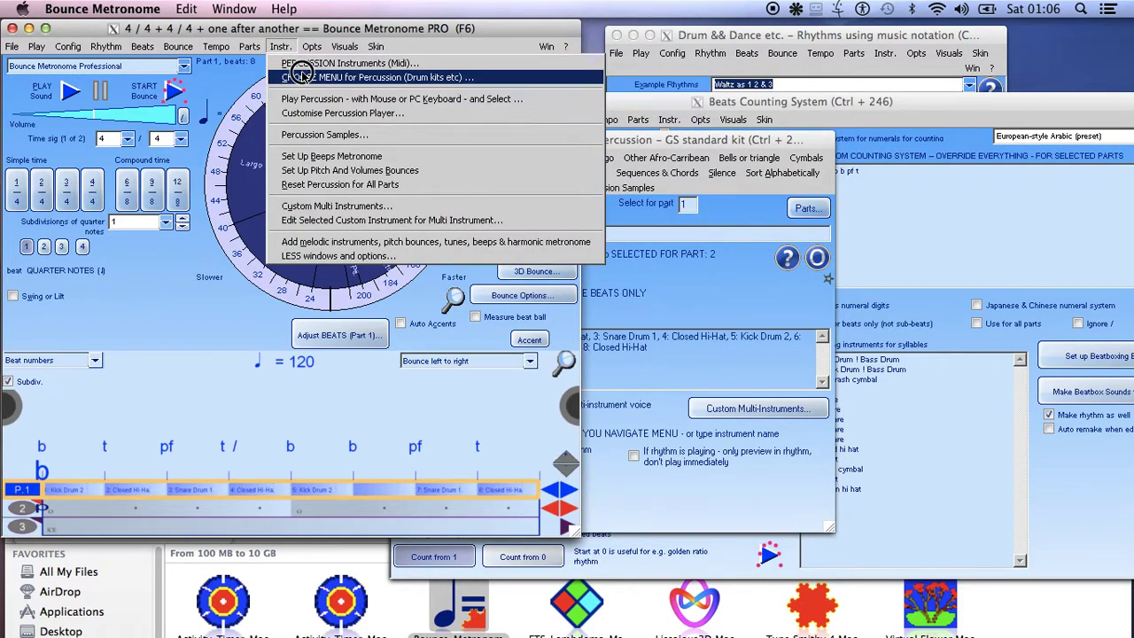
- Open the Choose Percussion Menu window on the custom GS standard kit.txt menu and move it aside
click(301, 77)
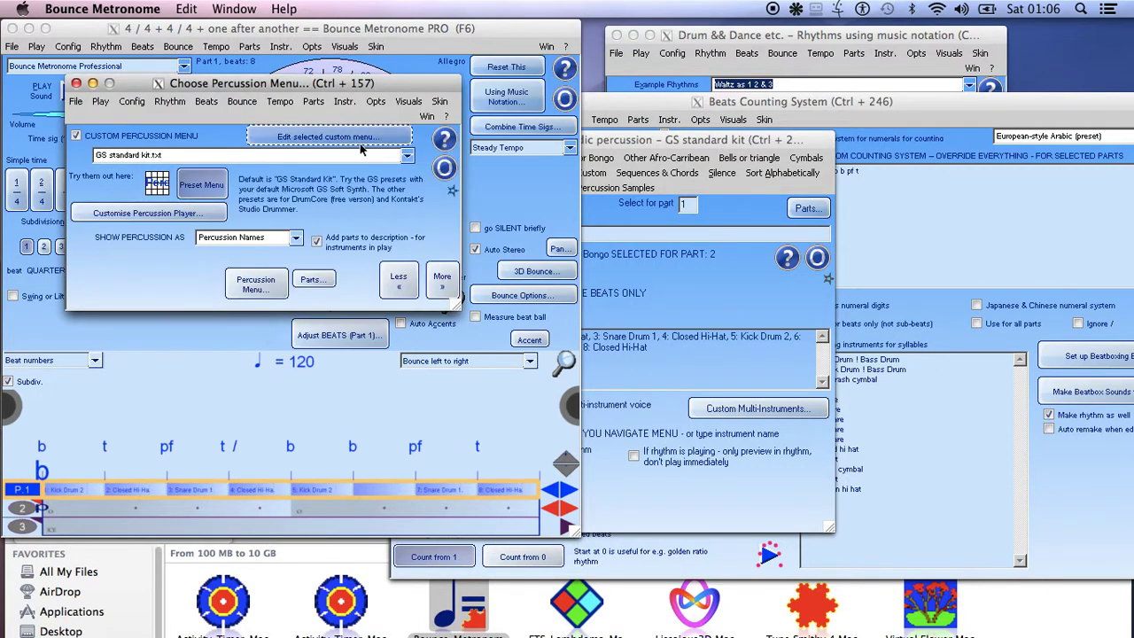
click(407, 157)
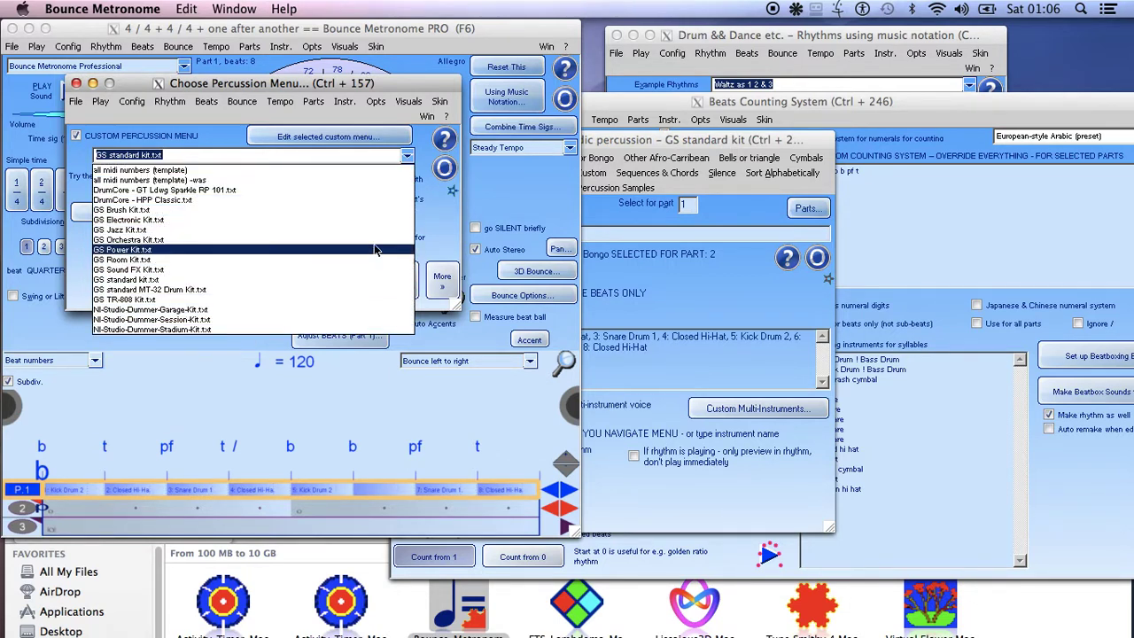
drag(254, 85, 480, 464)
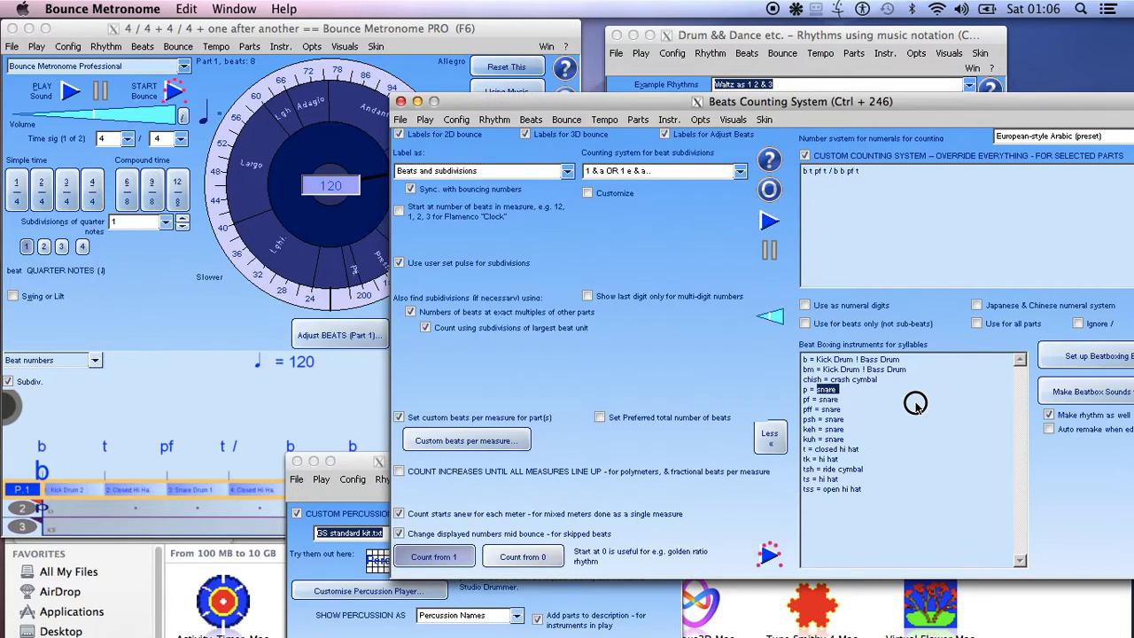
- Inspect the pf and psh syllable lines in the Beat Boxing instruments list, keeping the counting window in front
click(915, 403)
click(813, 399)
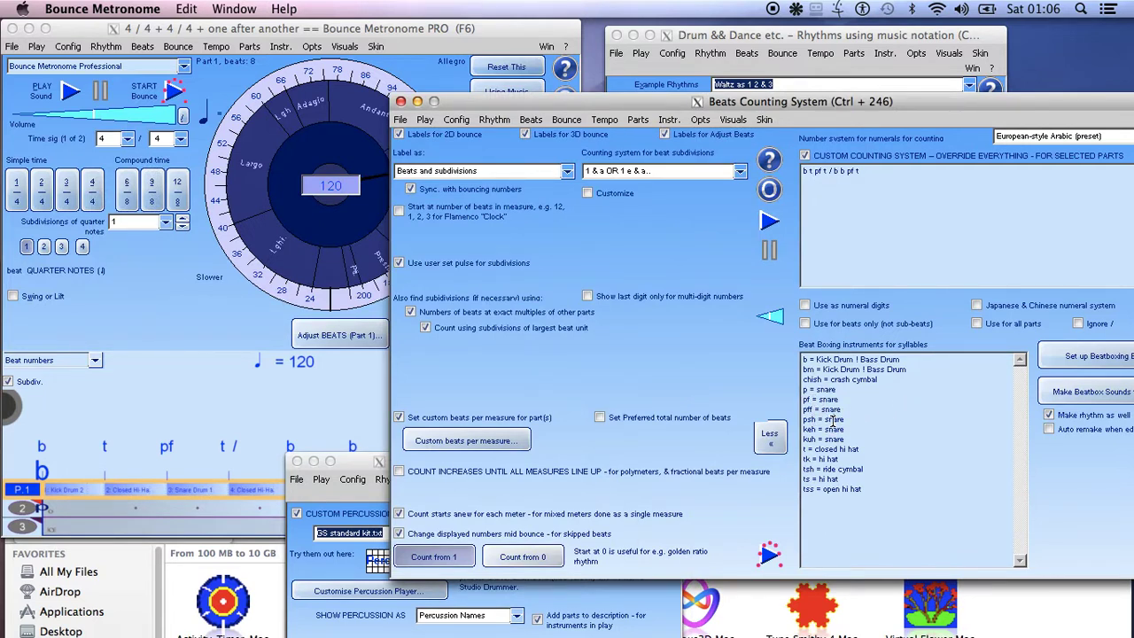
click(852, 419)
drag(347, 470, 279, 395)
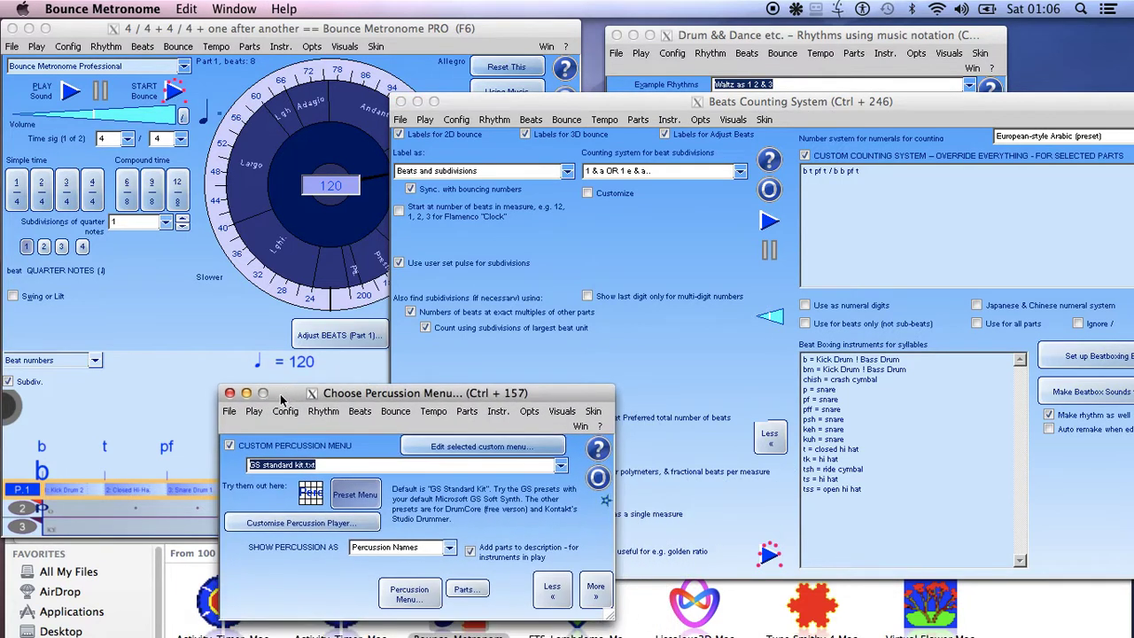
click(868, 488)
click(324, 398)
click(676, 129)
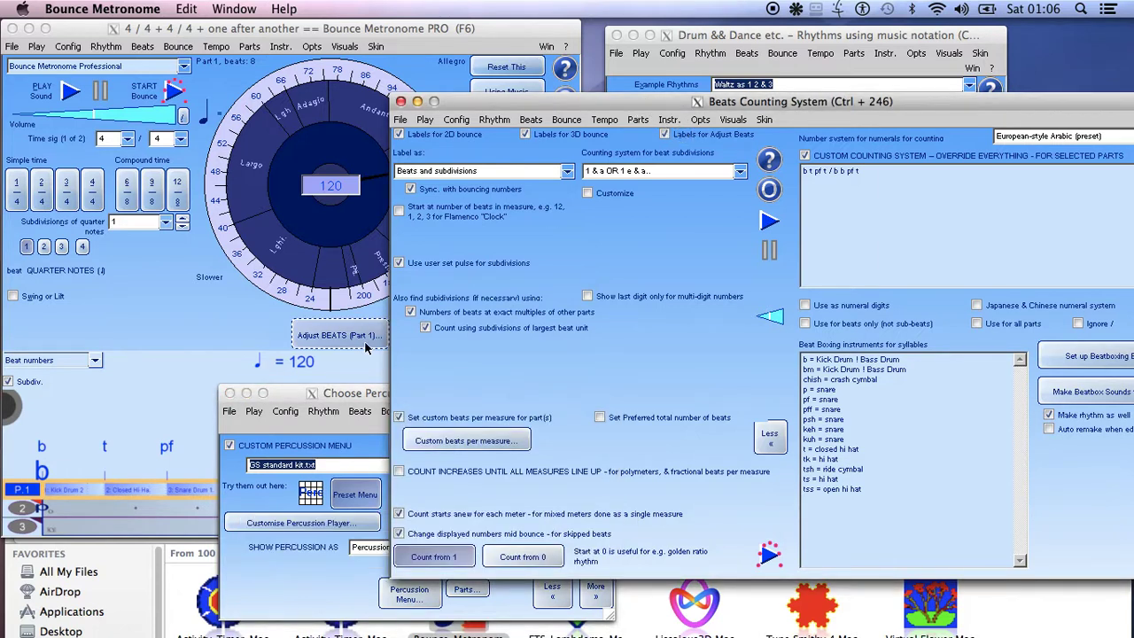
click(665, 122)
click(700, 135)
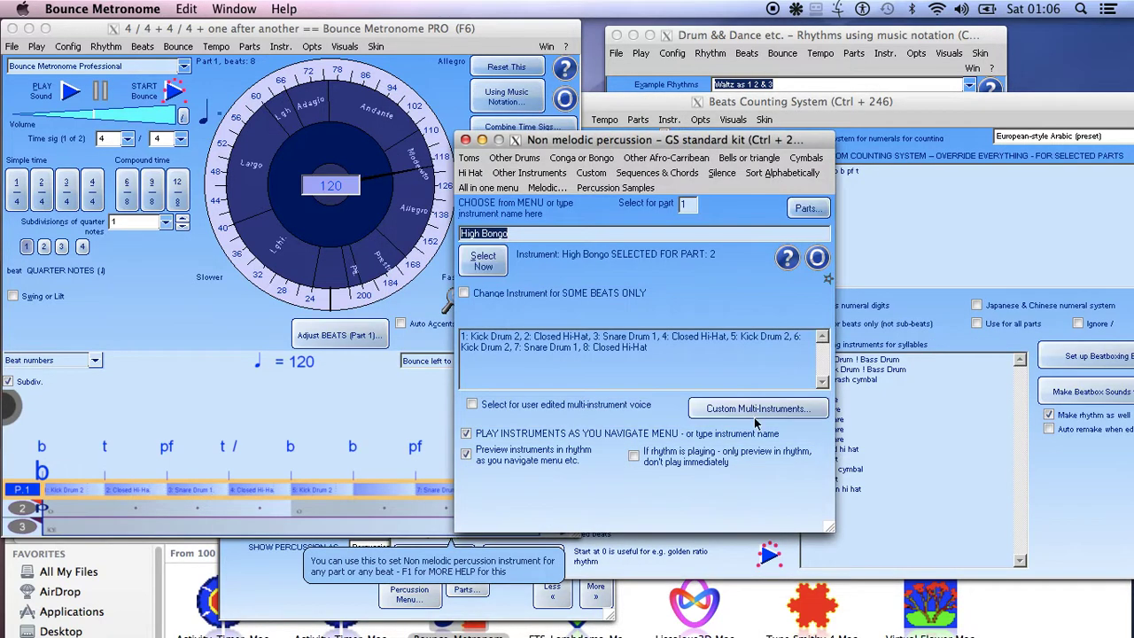
click(760, 161)
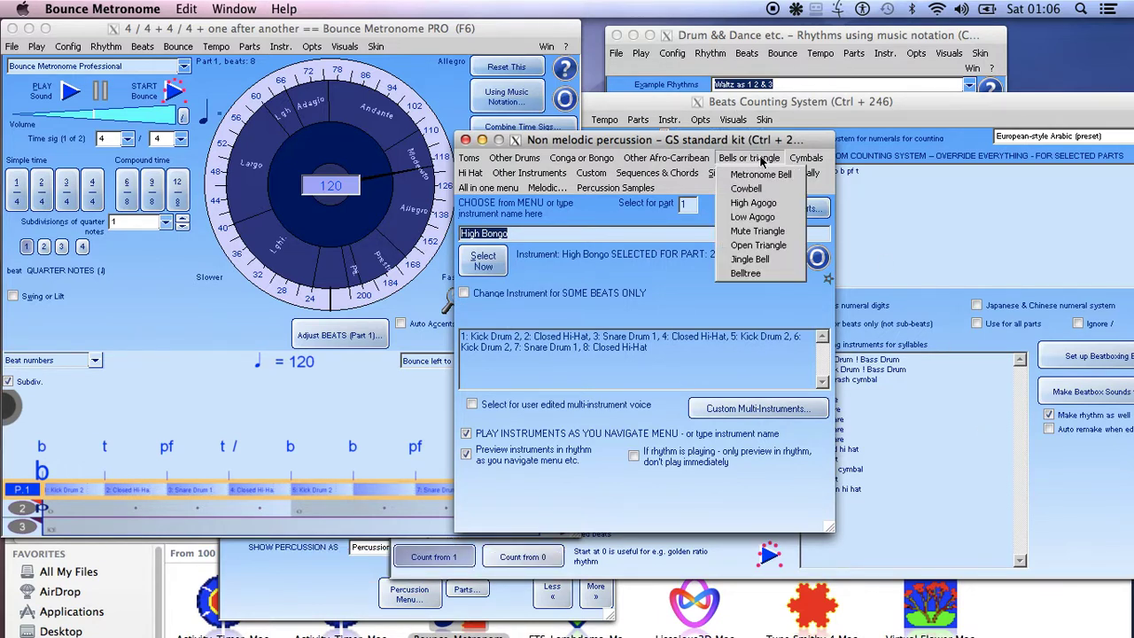
click(736, 139)
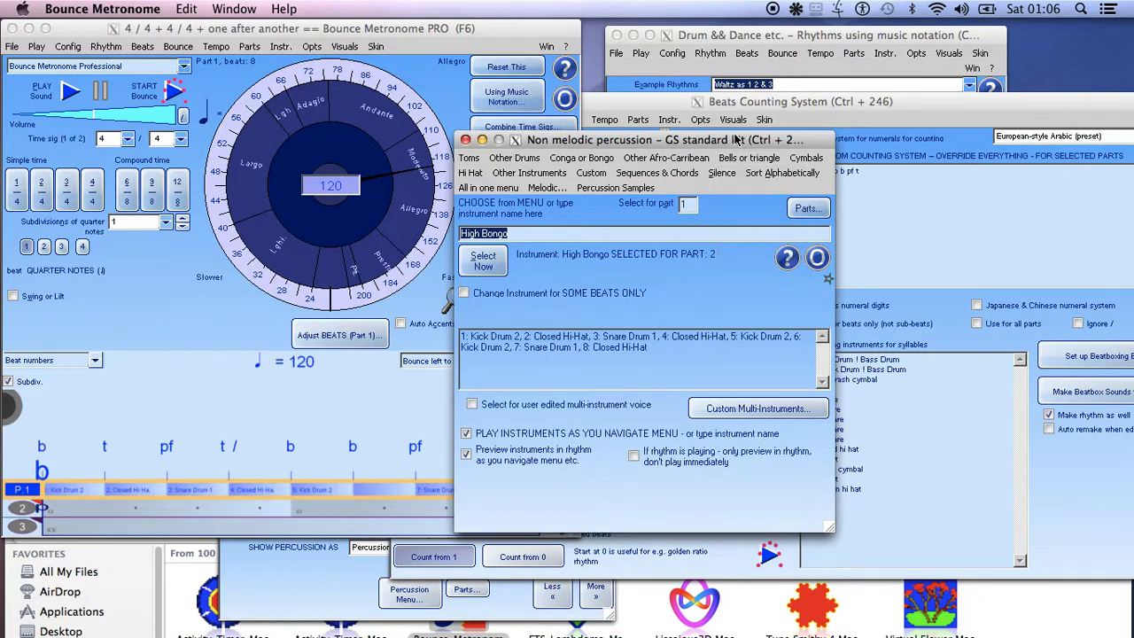
click(898, 490)
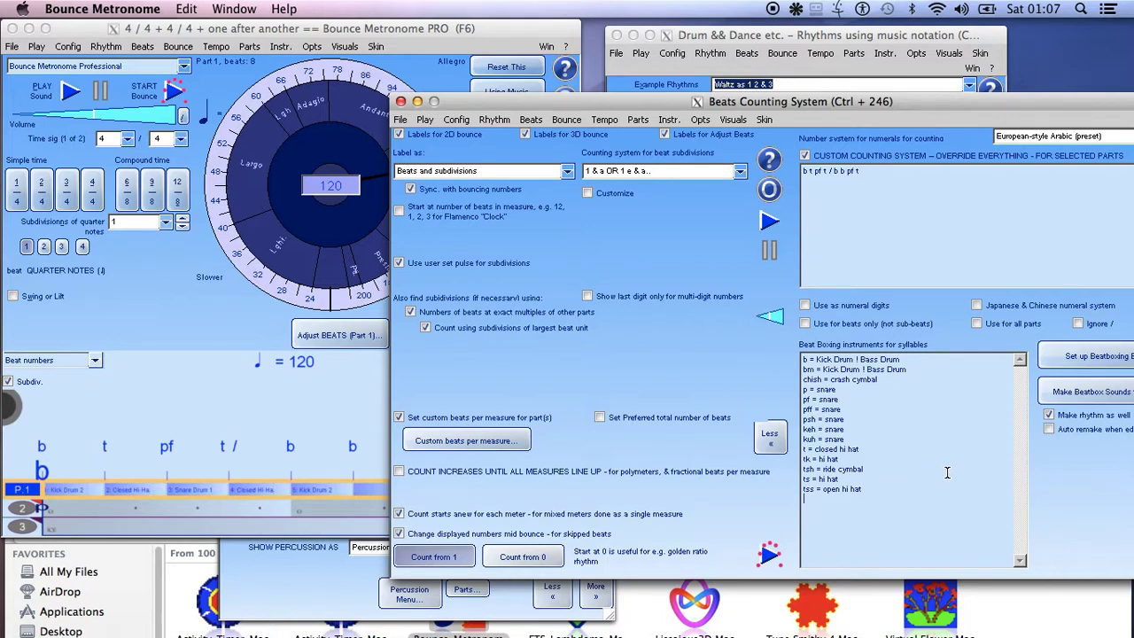
- Map mb to metronome bell, change the sixth syllable to mb, and play the rhythm
click(882, 507)
drag(807, 171, 803, 172)
click(841, 171)
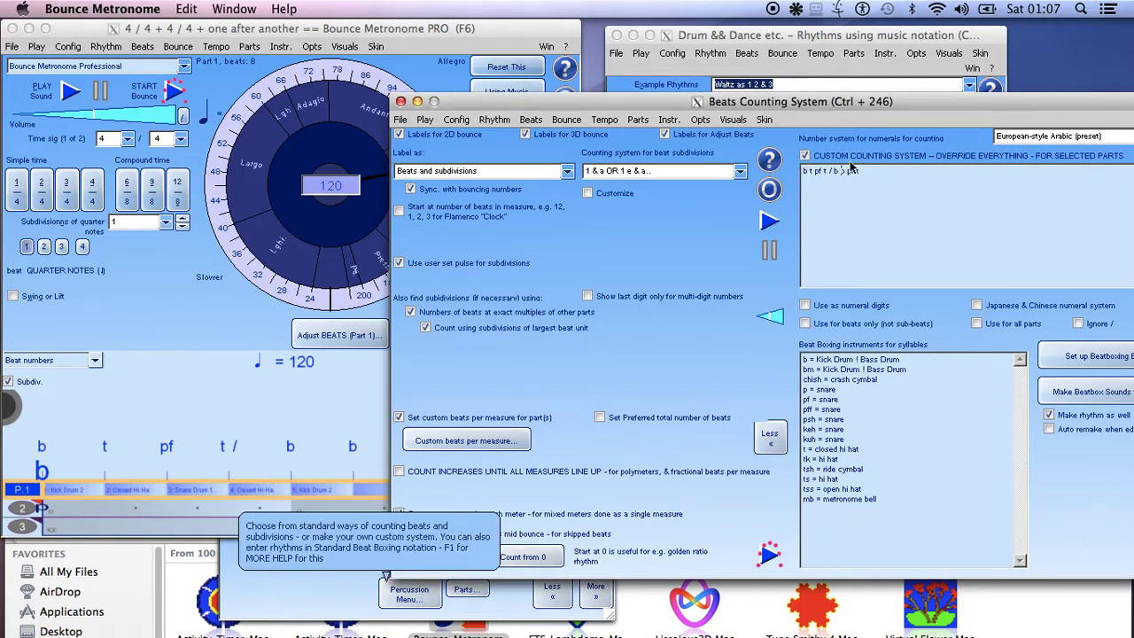
text(m)
click(768, 221)
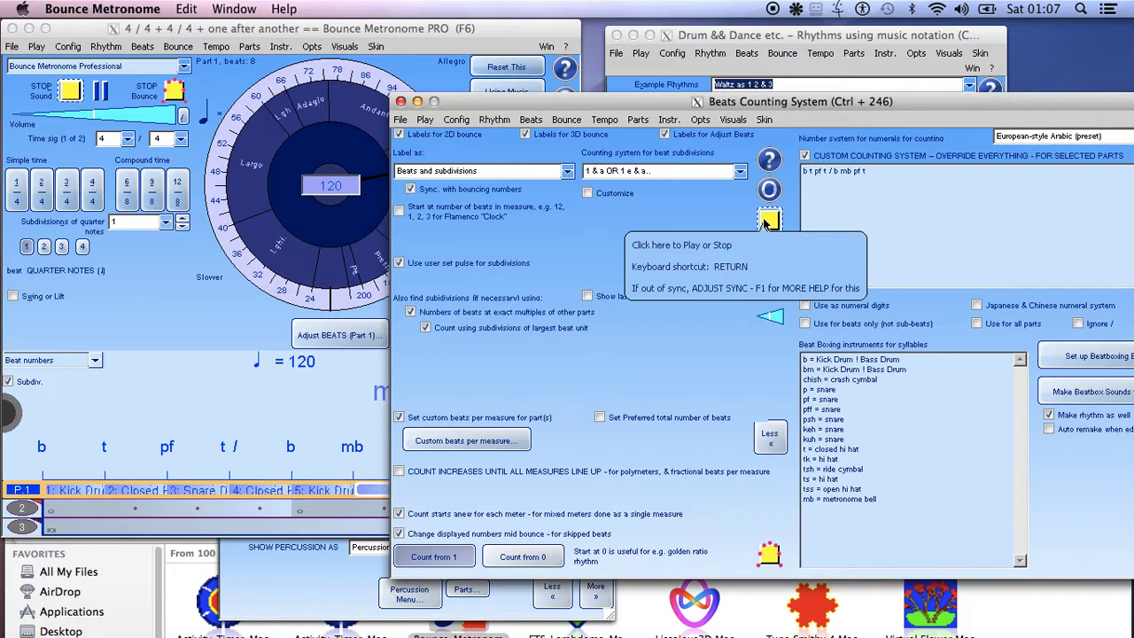
- Stop playback and regenerate beatbox sounds for all eight beats, putting a metronome bell on beat six
click(768, 221)
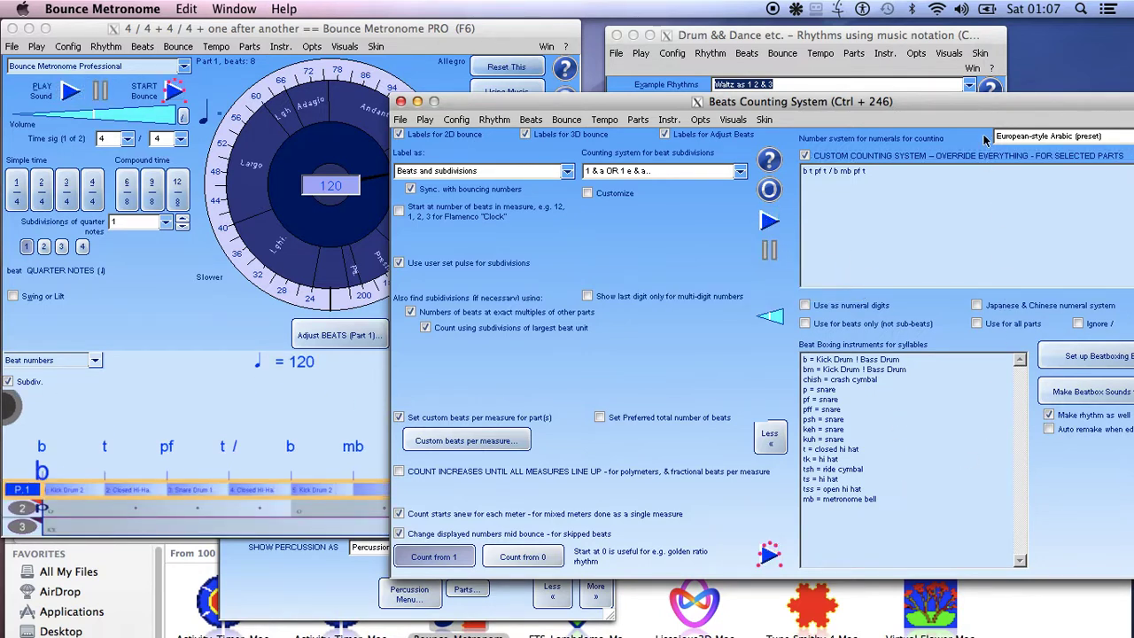
drag(945, 106, 801, 88)
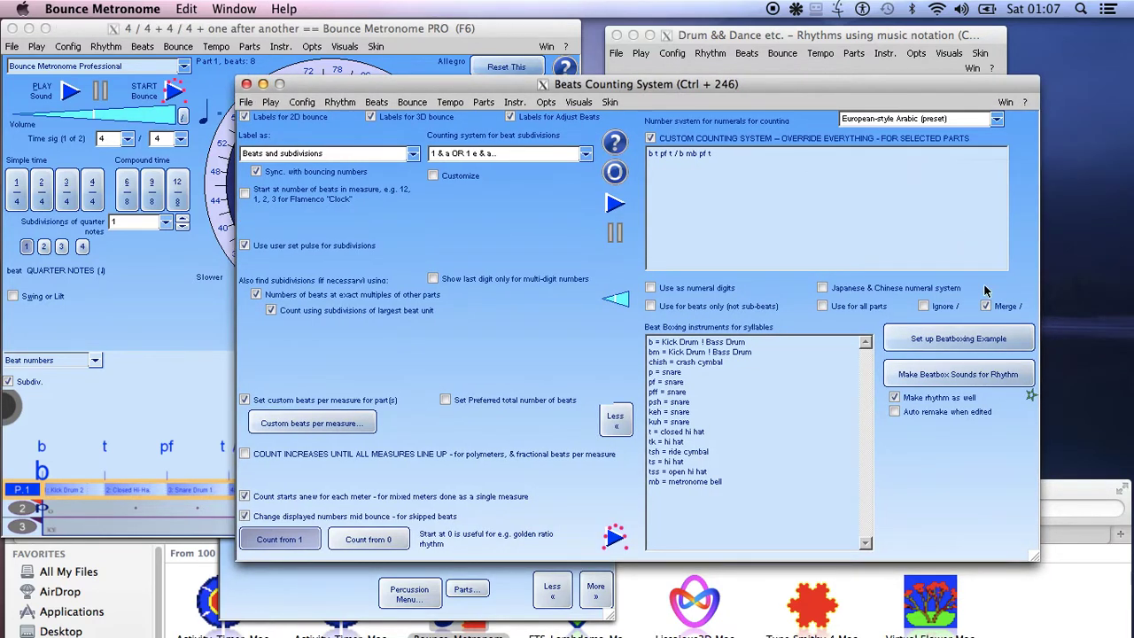
click(989, 376)
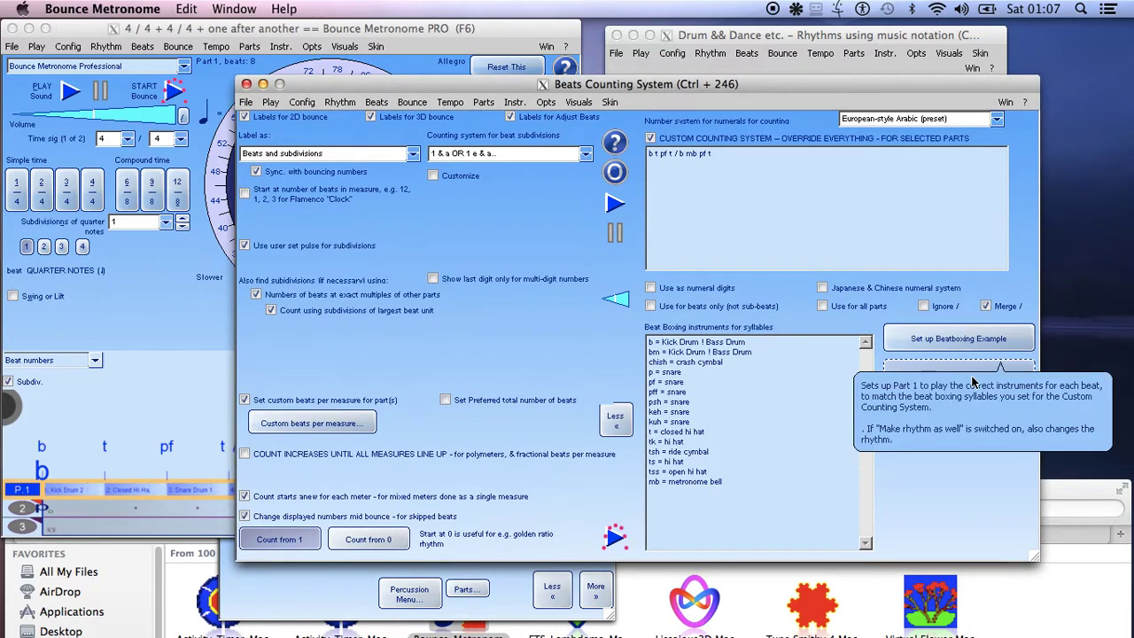
click(972, 379)
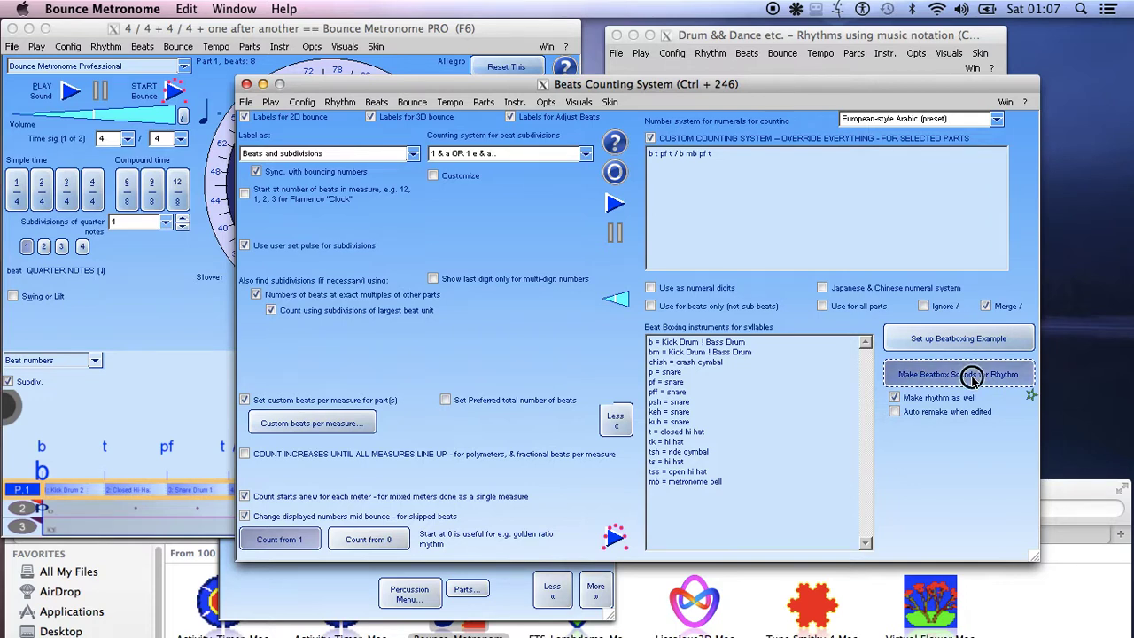
click(316, 28)
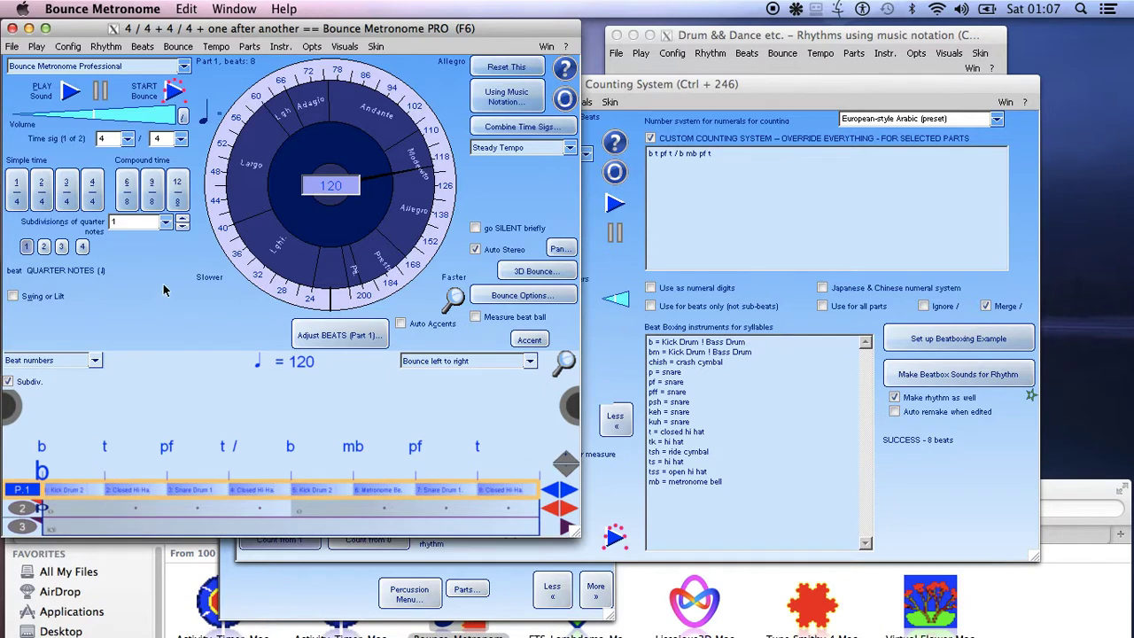
- Play and stop the new beatbox rhythm, then bring the Beats Counting System window back in front
click(72, 93)
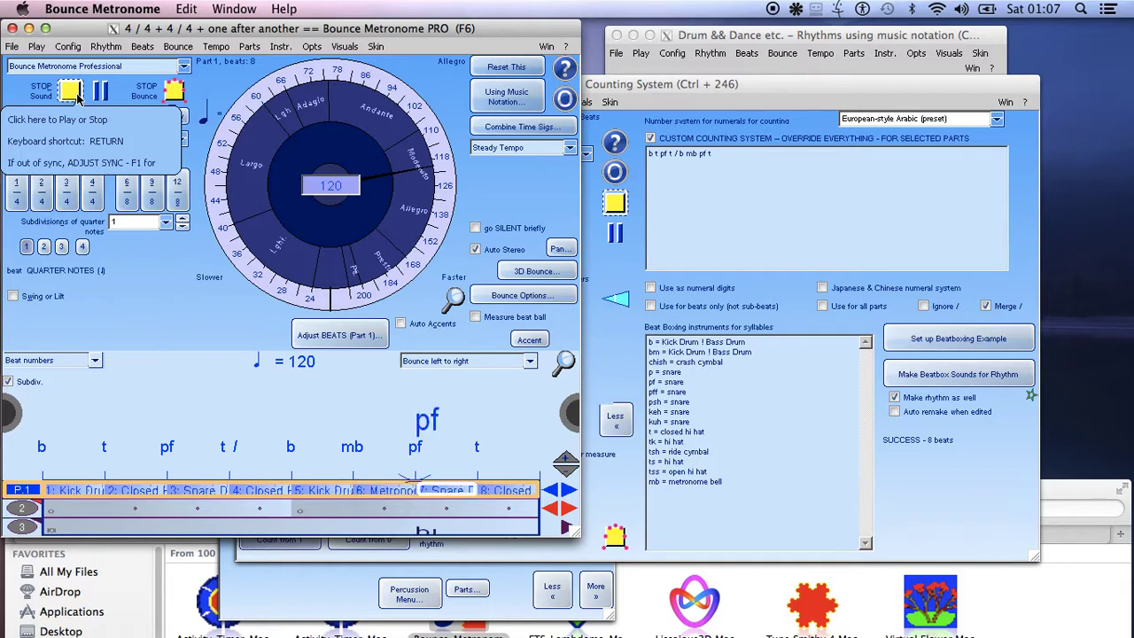
click(73, 92)
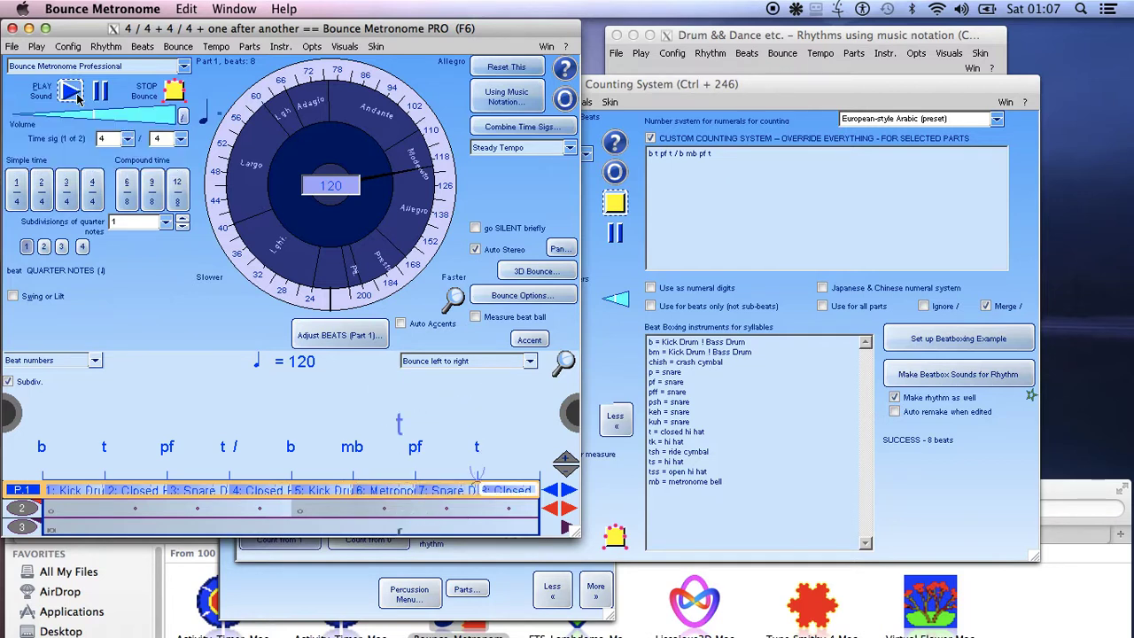
click(744, 486)
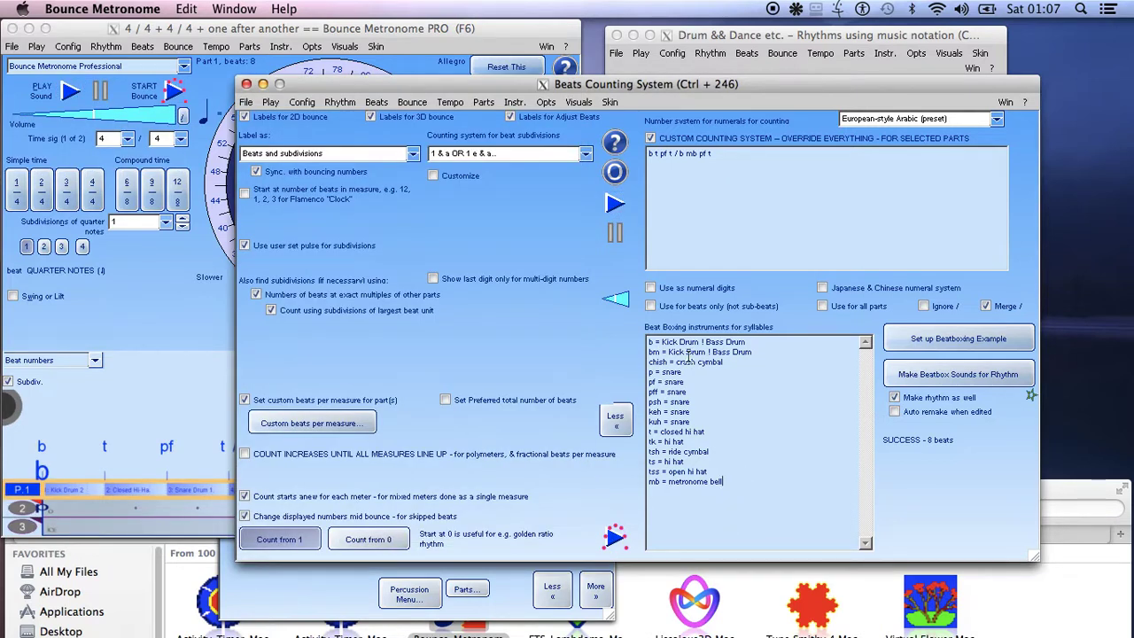
drag(576, 85, 598, 143)
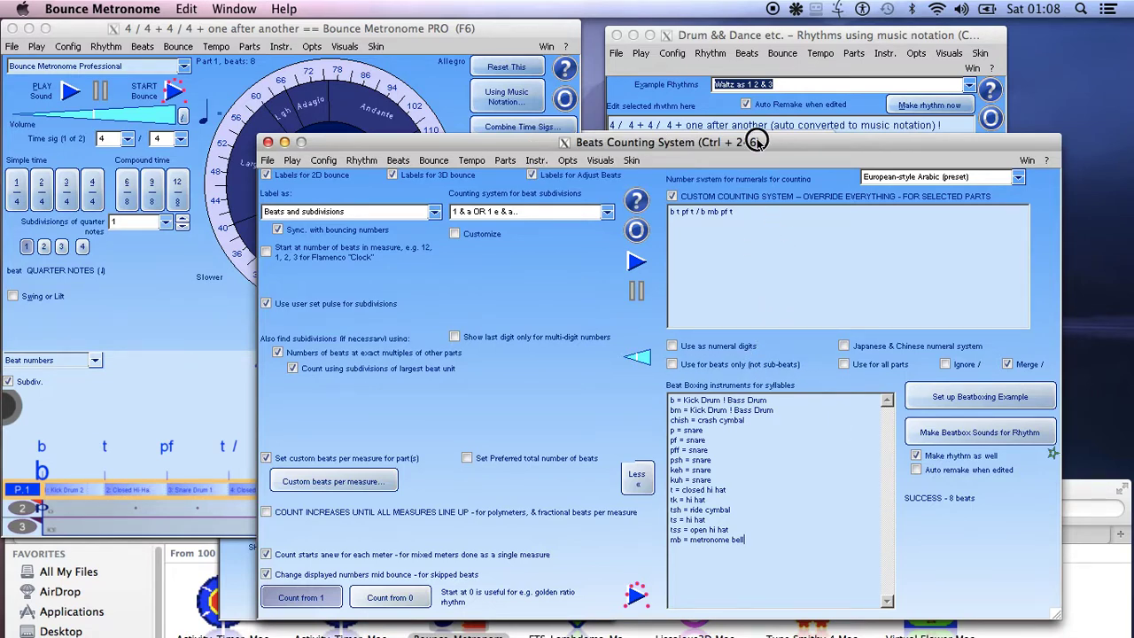
- Change Part 1's beat 2 from Closed Hi-Hat to High Bongo and play the rhythm
drag(755, 142, 776, 131)
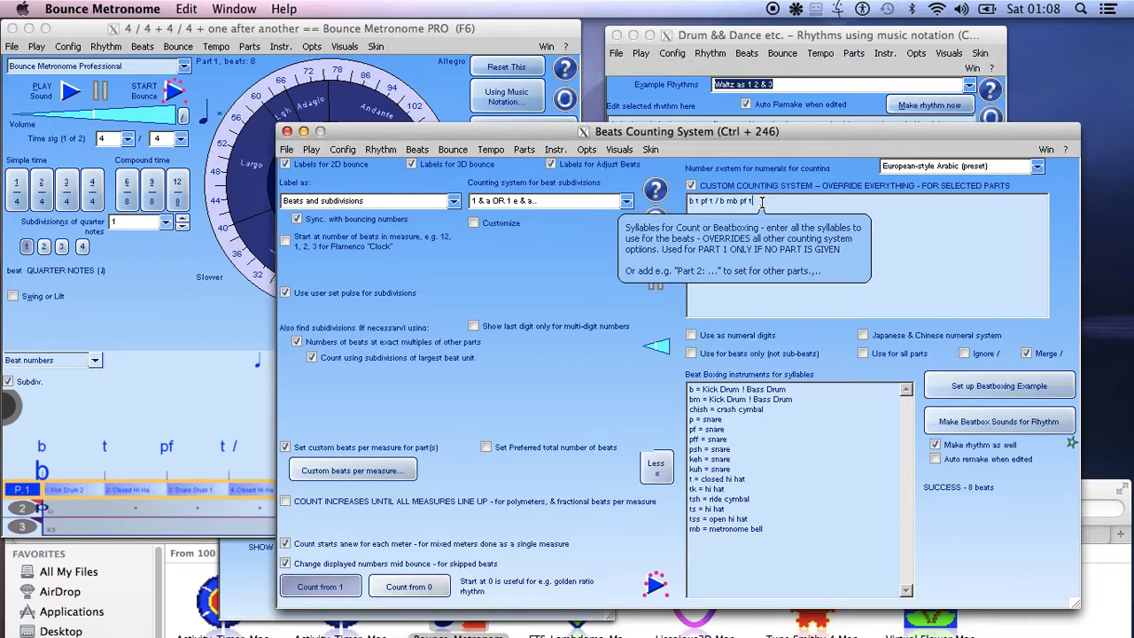
click(302, 28)
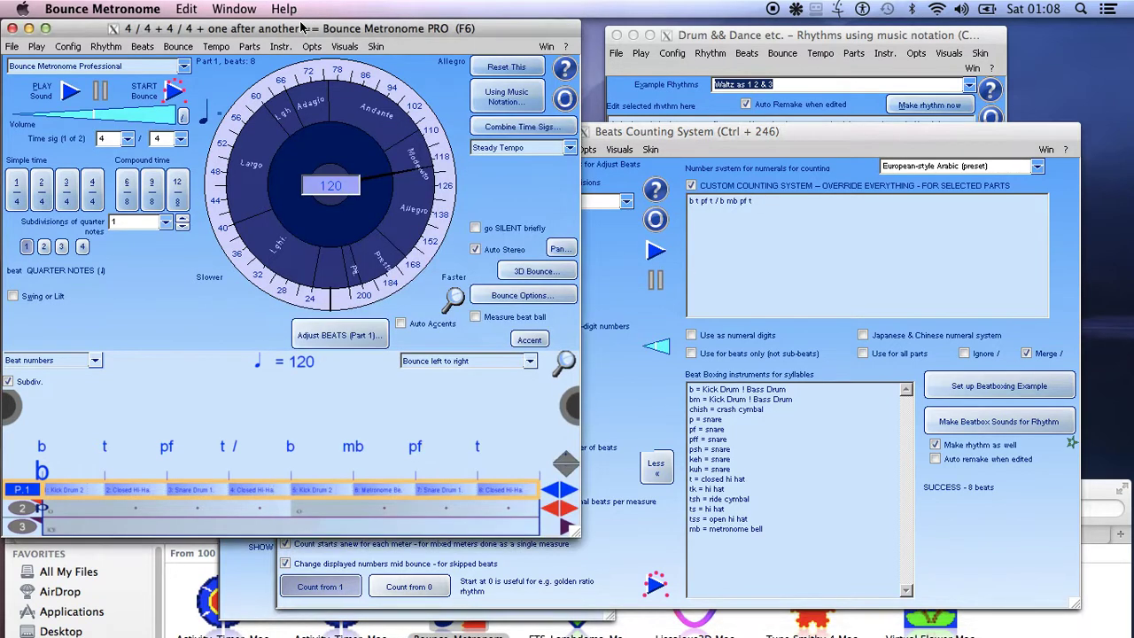
click(156, 495)
mouse_move(217, 474)
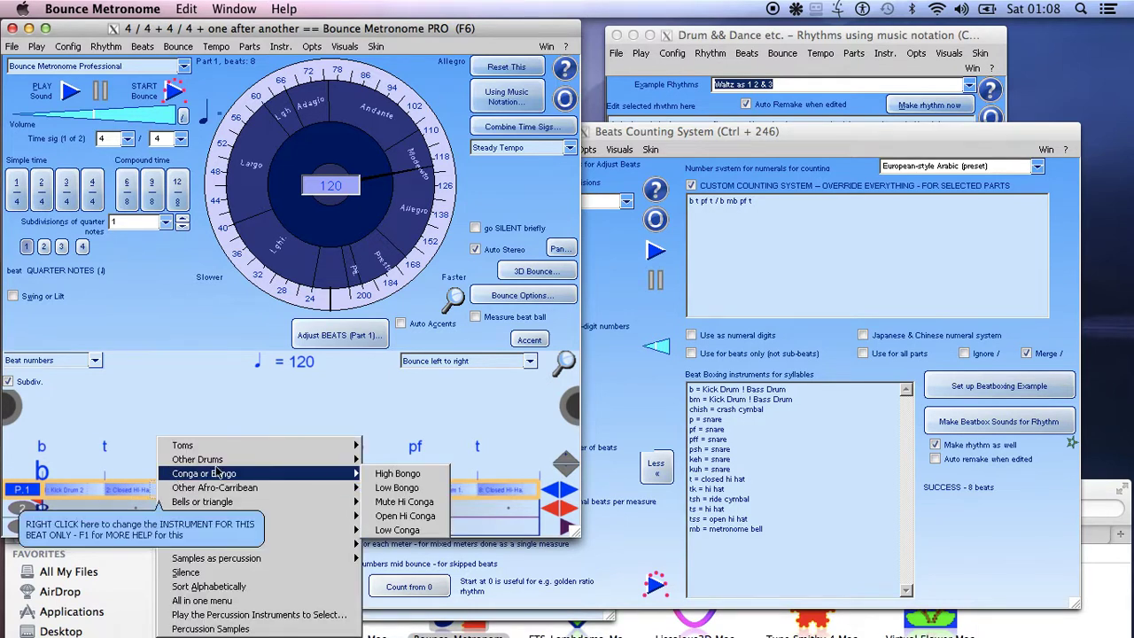
click(374, 479)
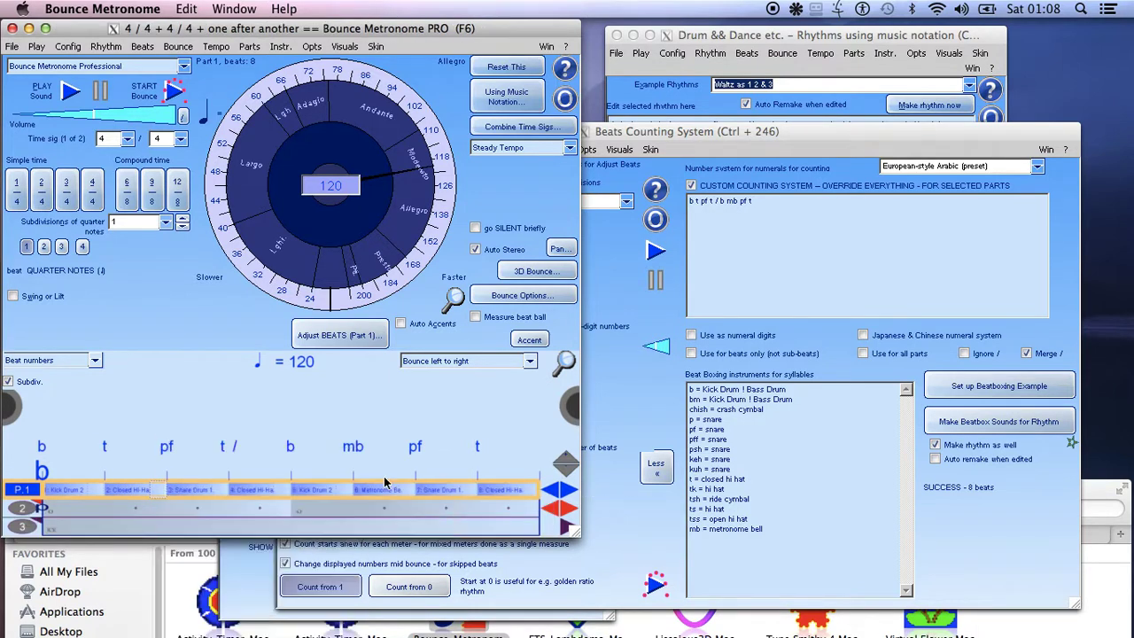
click(71, 93)
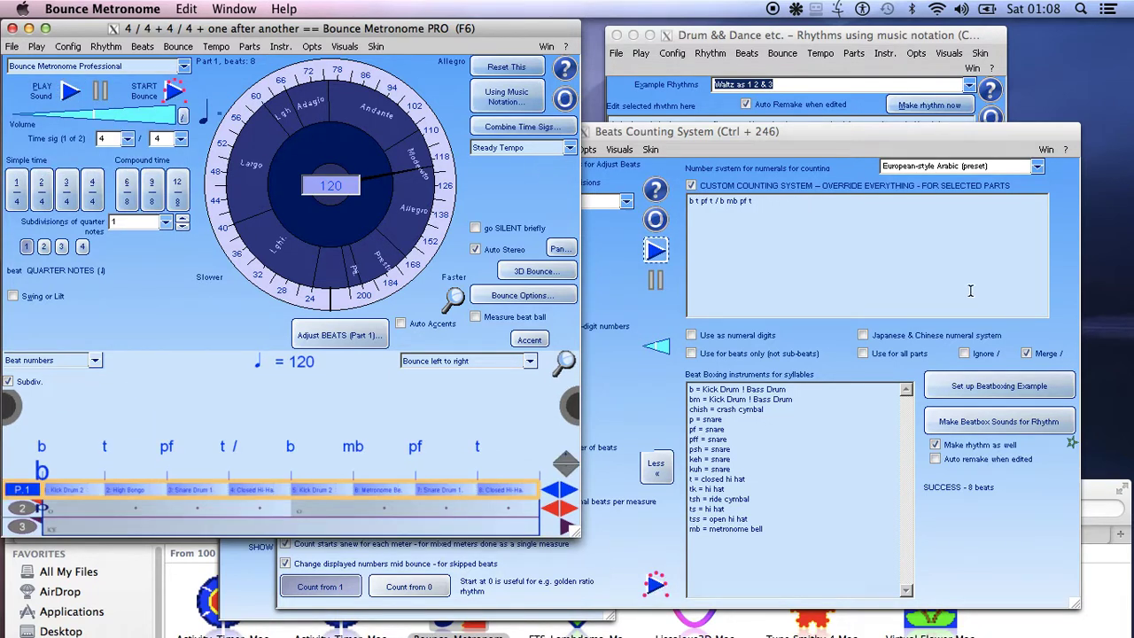
click(805, 202)
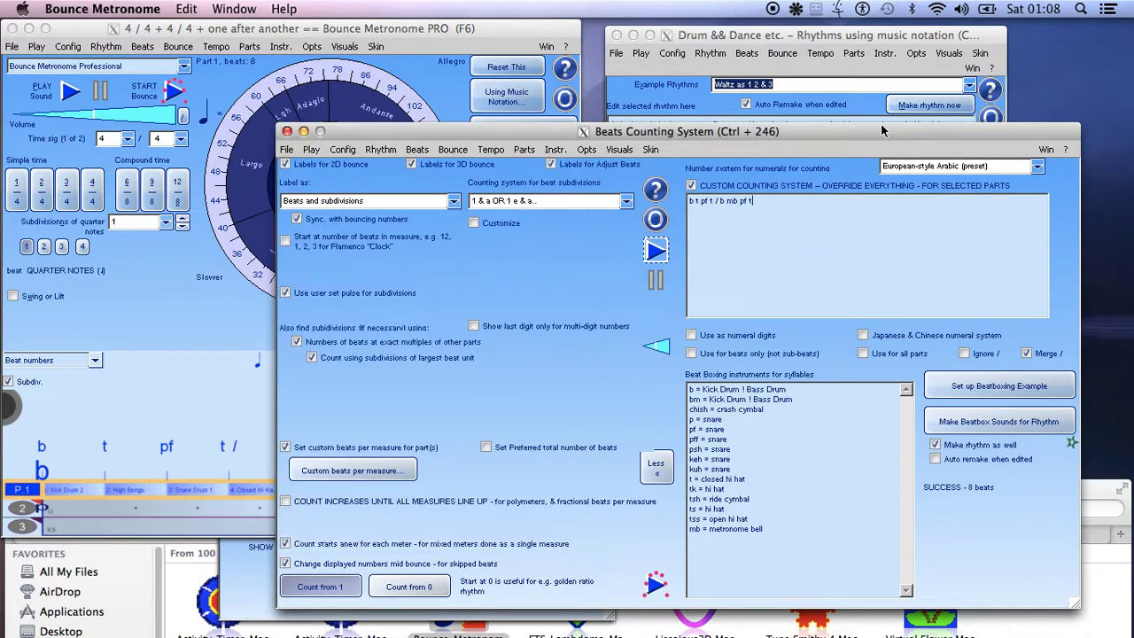
- Uncheck CUSTOM COUNTING SYSTEM – OVERRIDE EVERYTHING so beats read 1 2 3 4, and move the window aside
drag(890, 135, 893, 93)
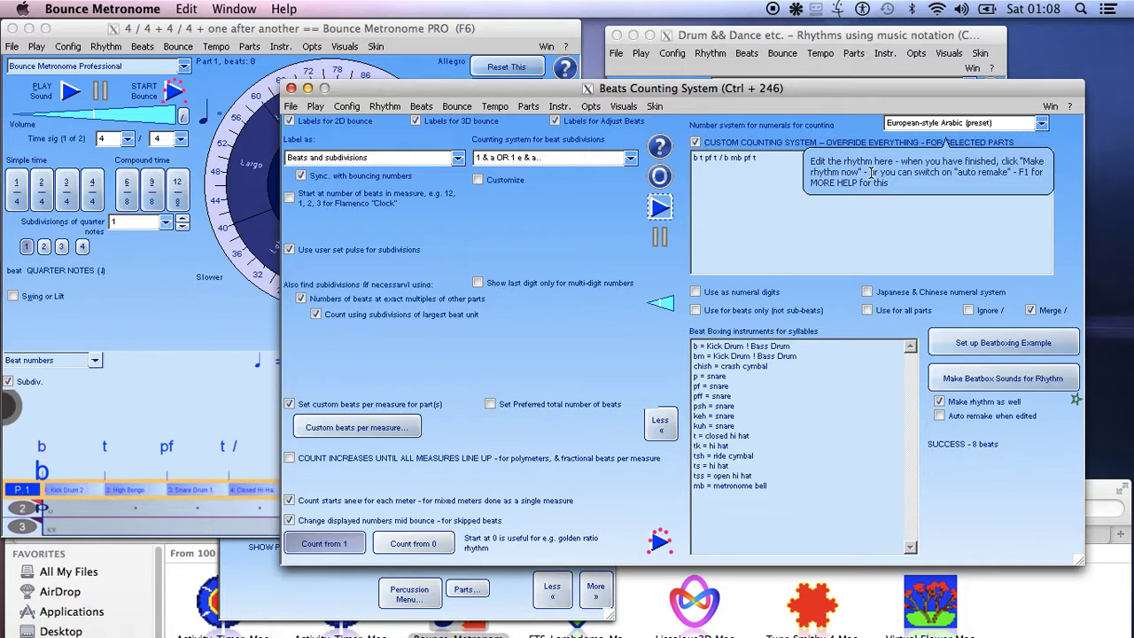
click(697, 143)
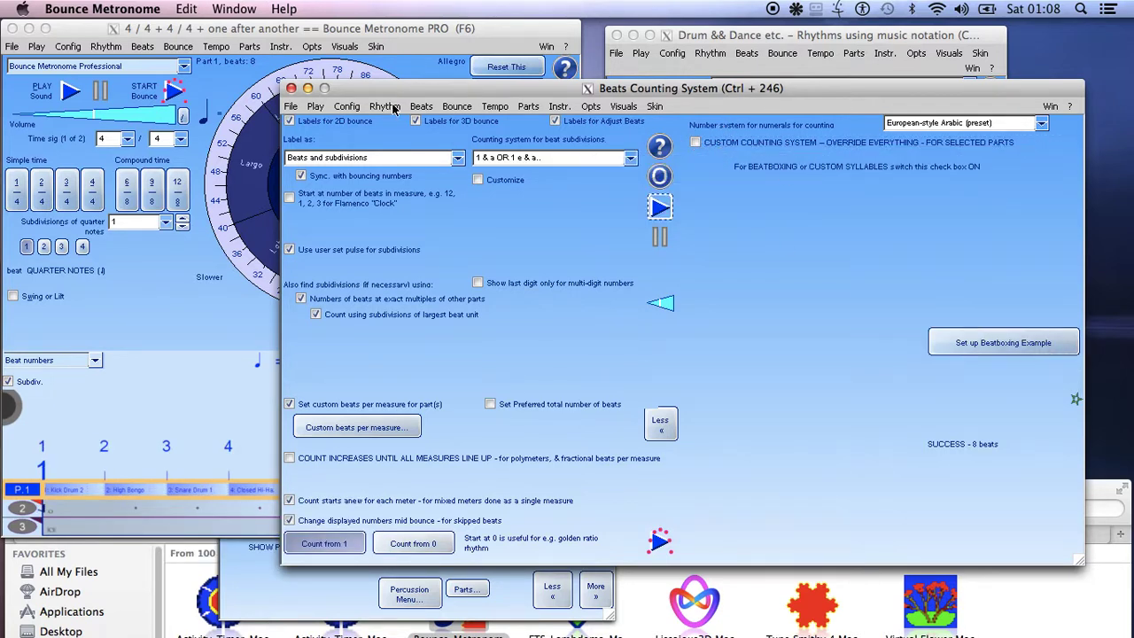
drag(409, 89, 737, 180)
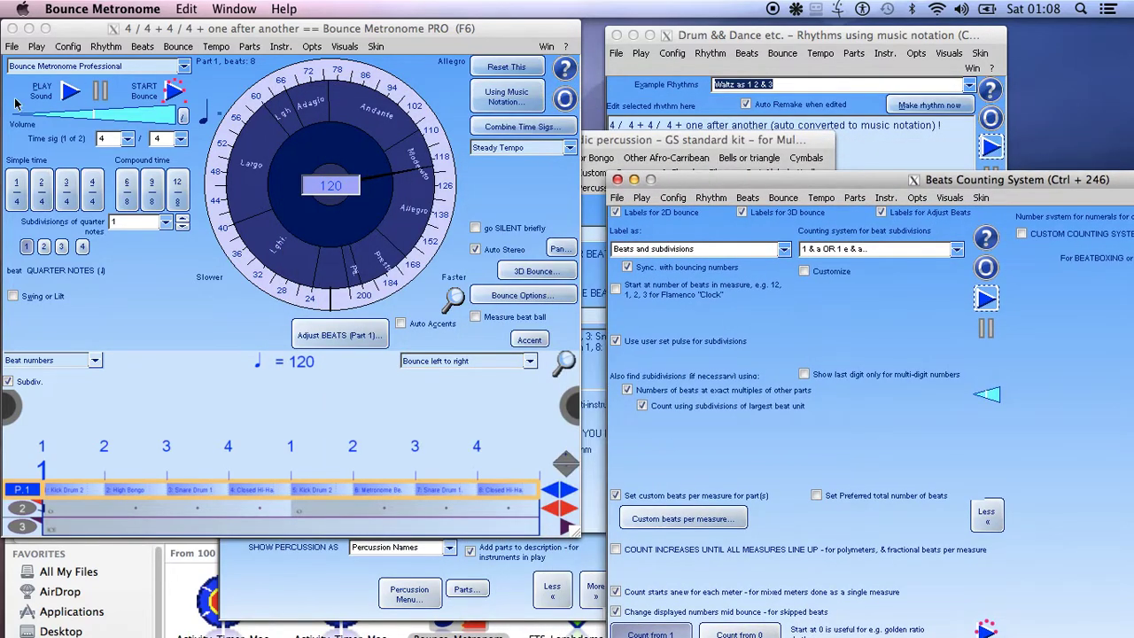
- Reset the rhythm to 4/4 and bring the Non melodic percussion window back in front
click(93, 201)
click(93, 201)
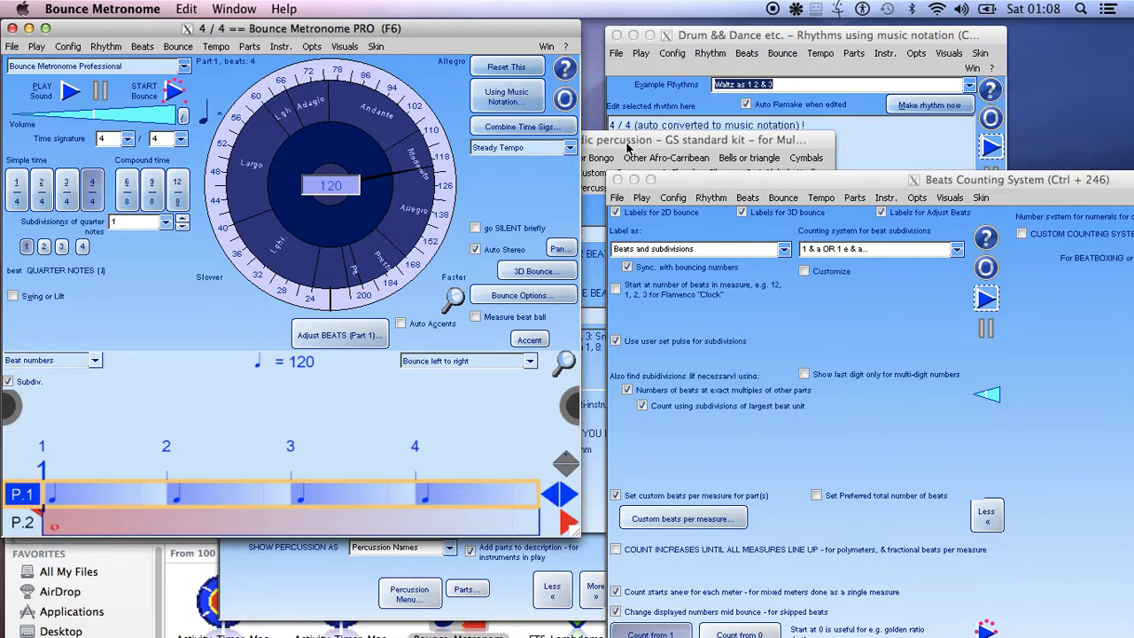
drag(627, 147, 779, 129)
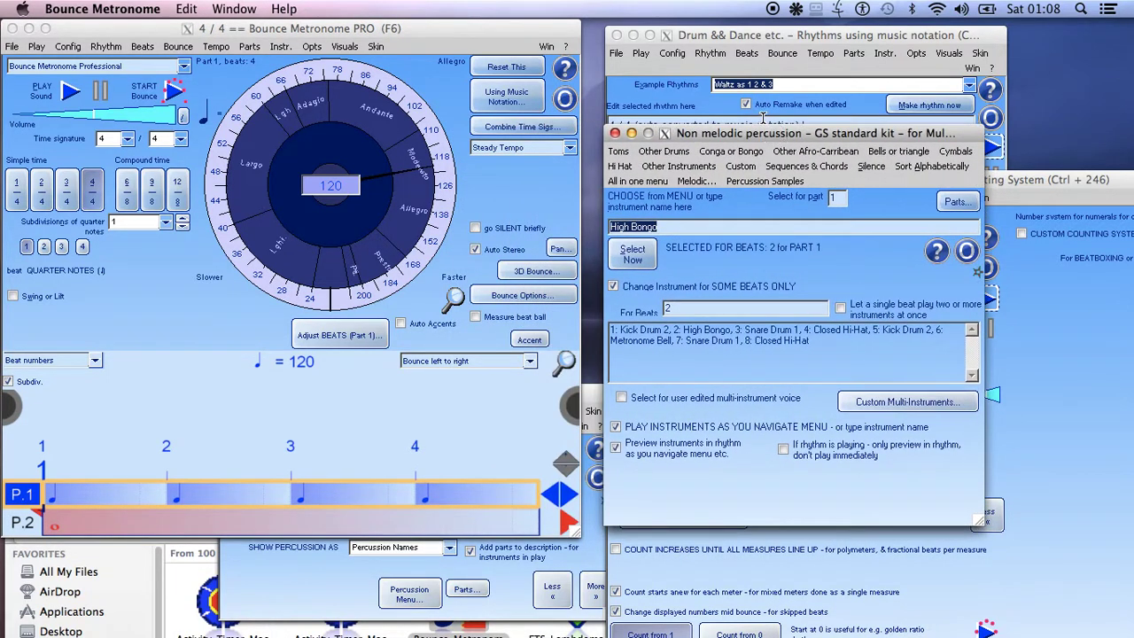
drag(325, 32, 325, 36)
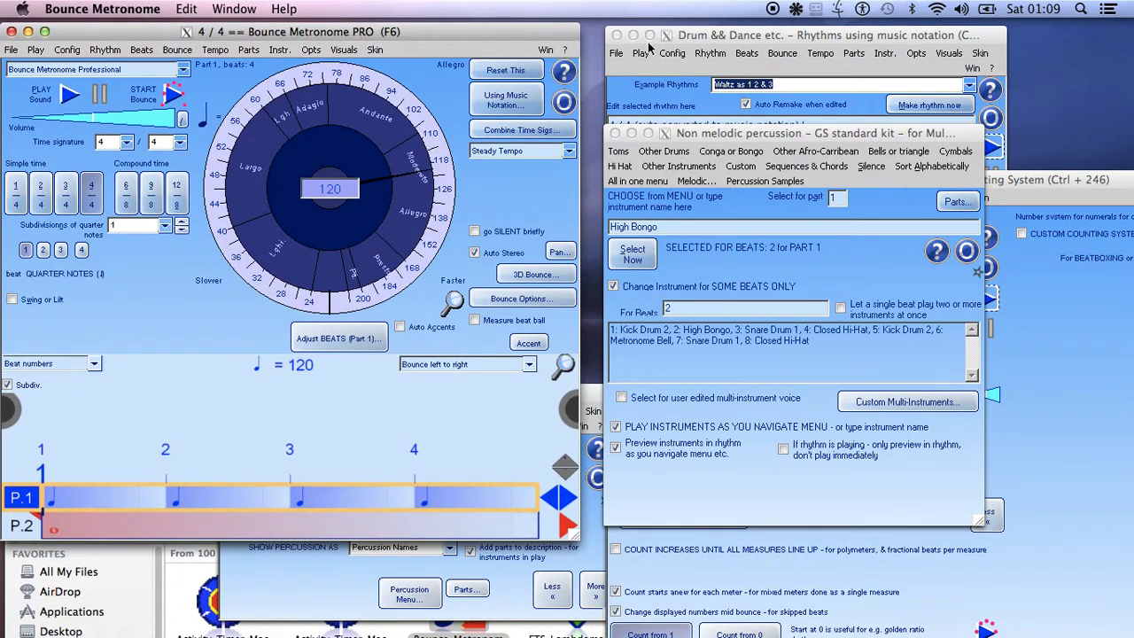
click(773, 10)
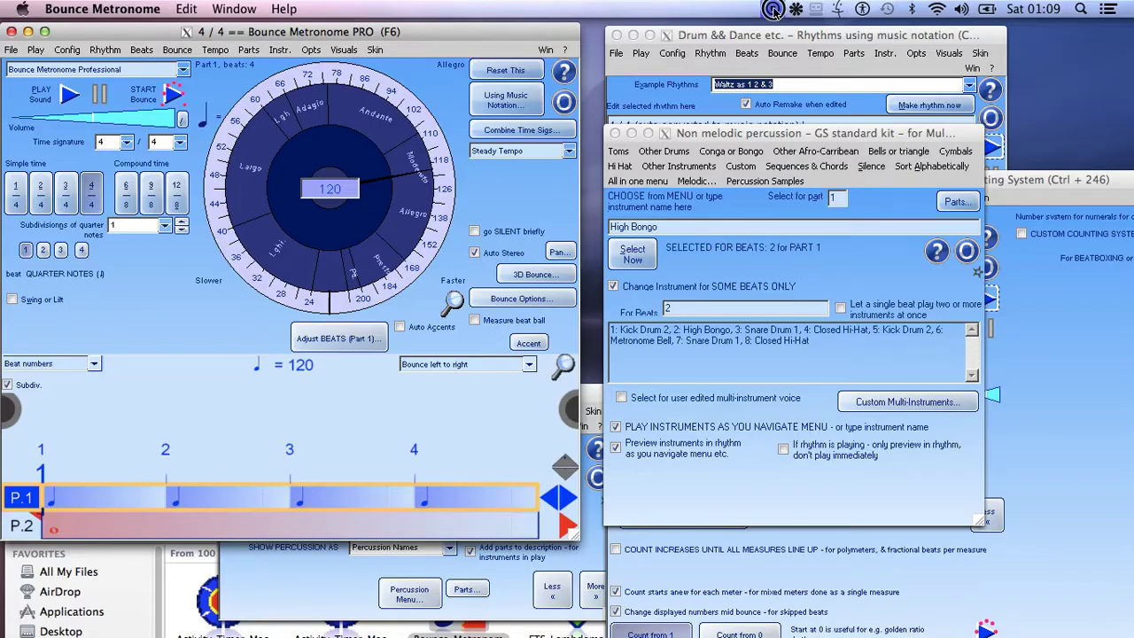